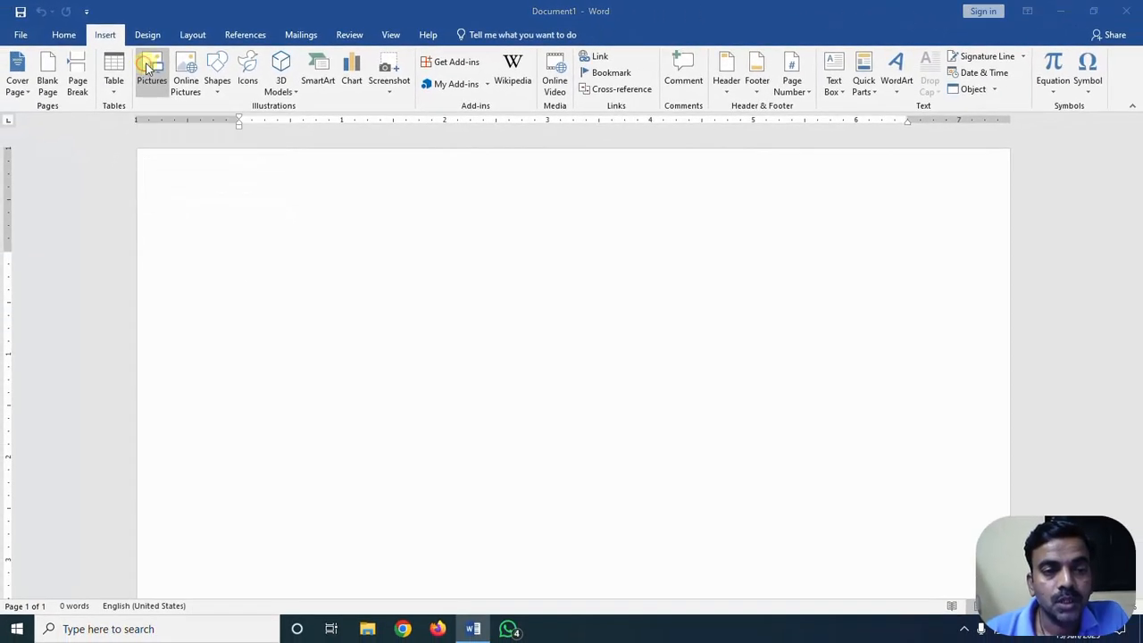
# Insert Picture2 from the Pictures folder into the document and delete it from the page
pyautogui.click(150, 71)
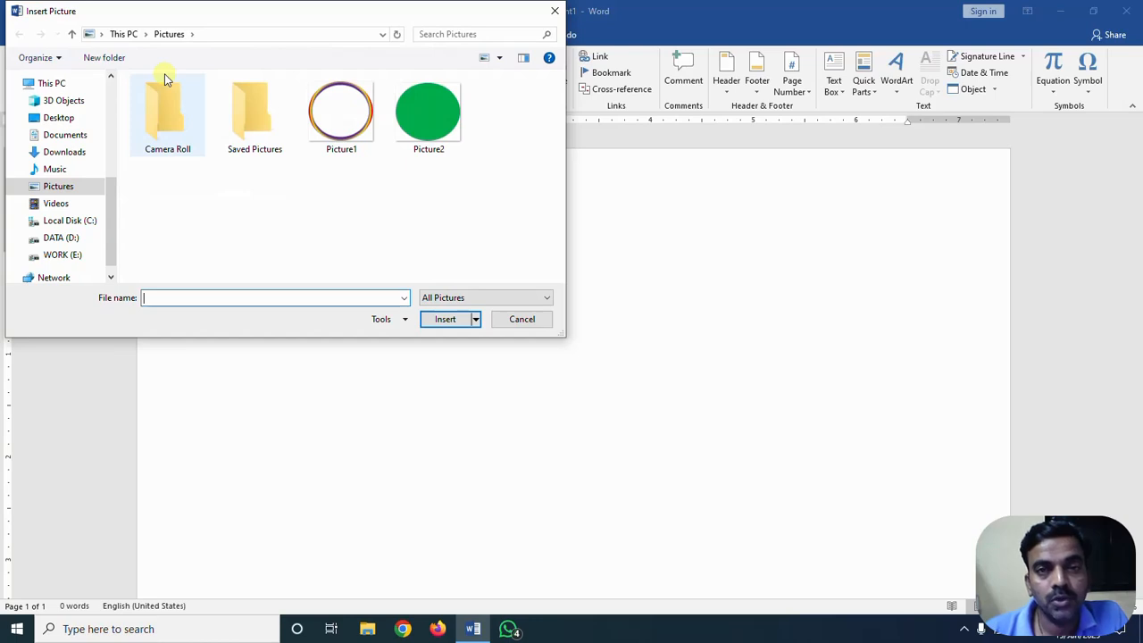
pyautogui.click(411, 125)
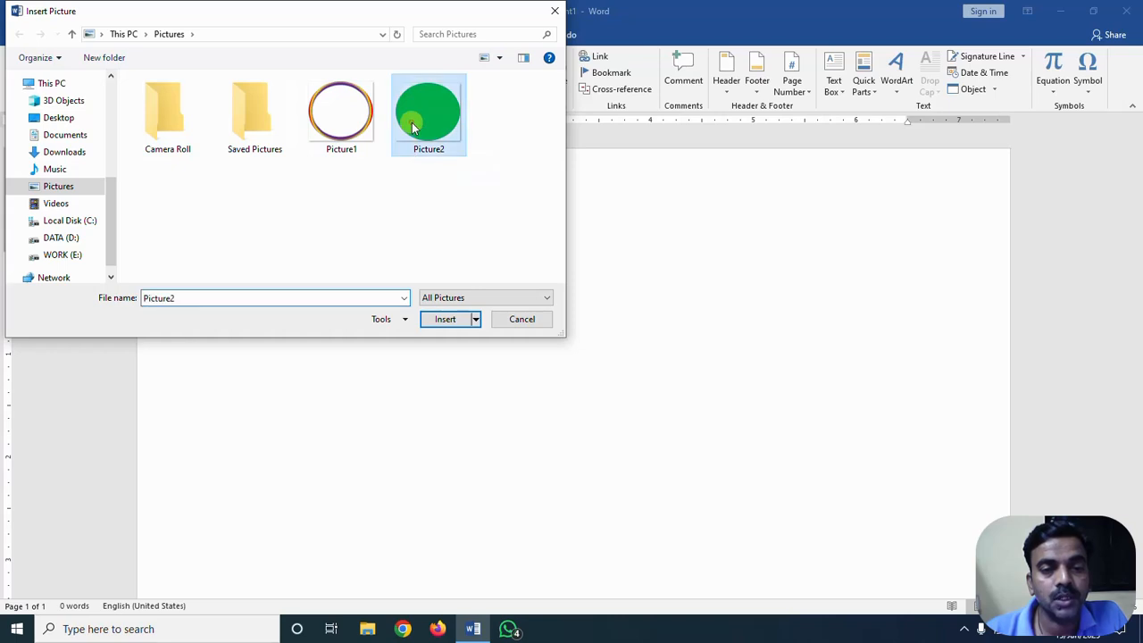
pyautogui.click(451, 318)
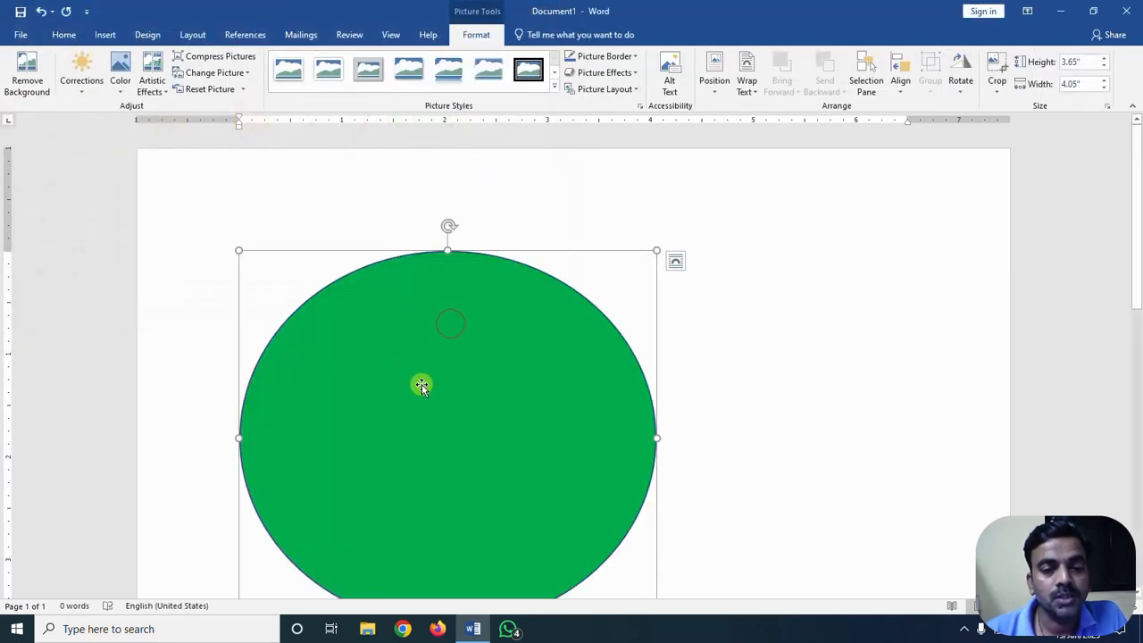
pyautogui.press('Delete')
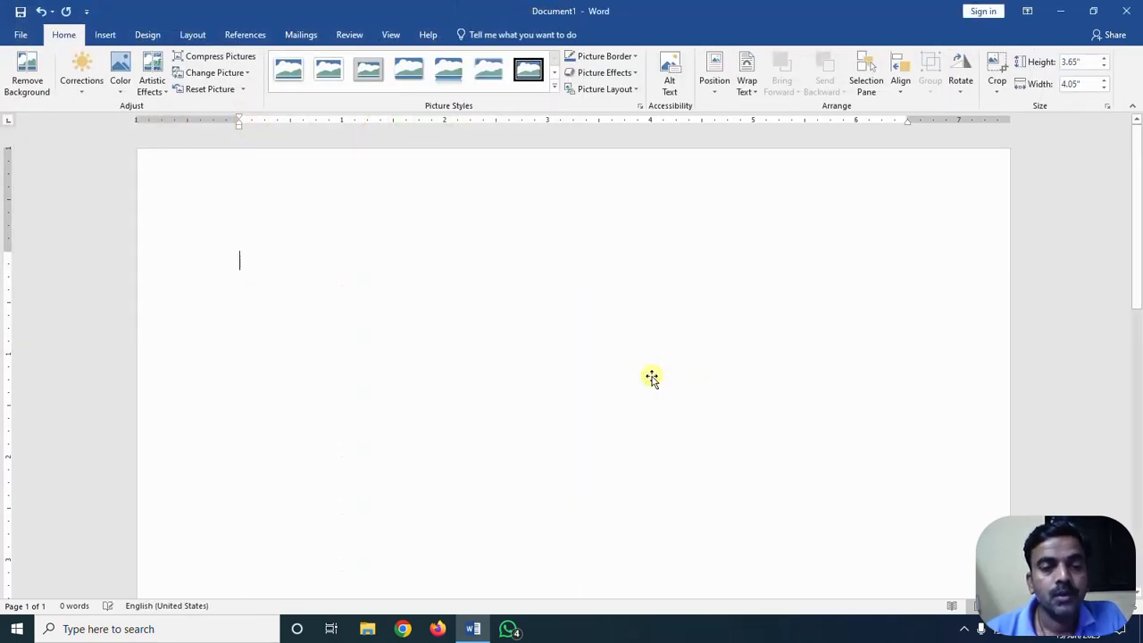
# Insert the chocolate cake picture with burning candles from the online Birthday Cake category and delete it from the page
pyautogui.click(101, 35)
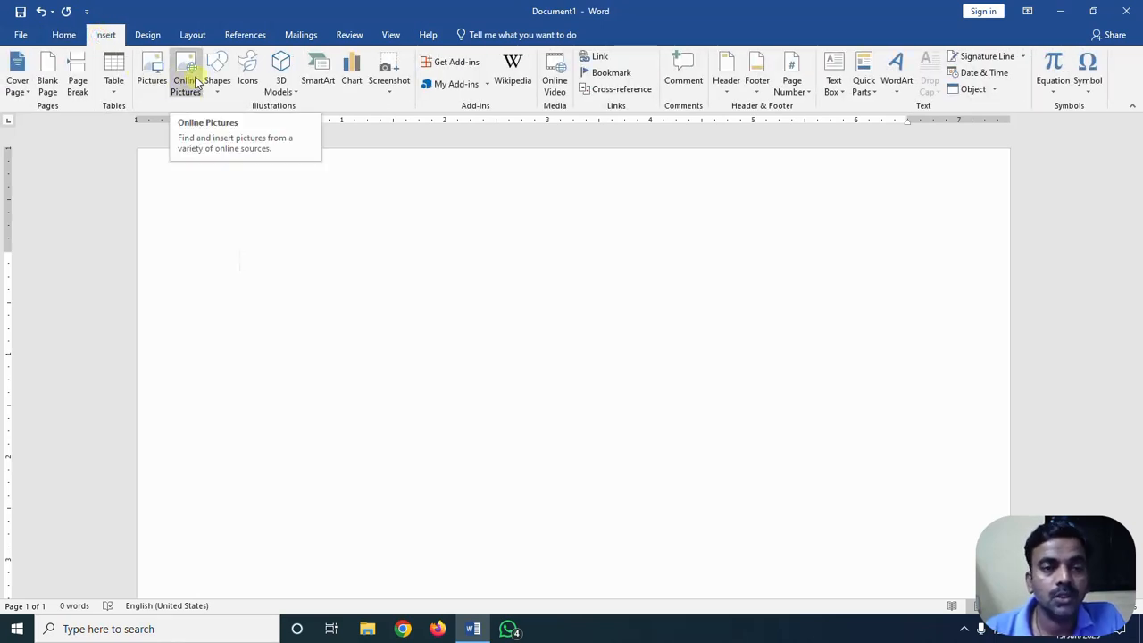
pyautogui.click(196, 82)
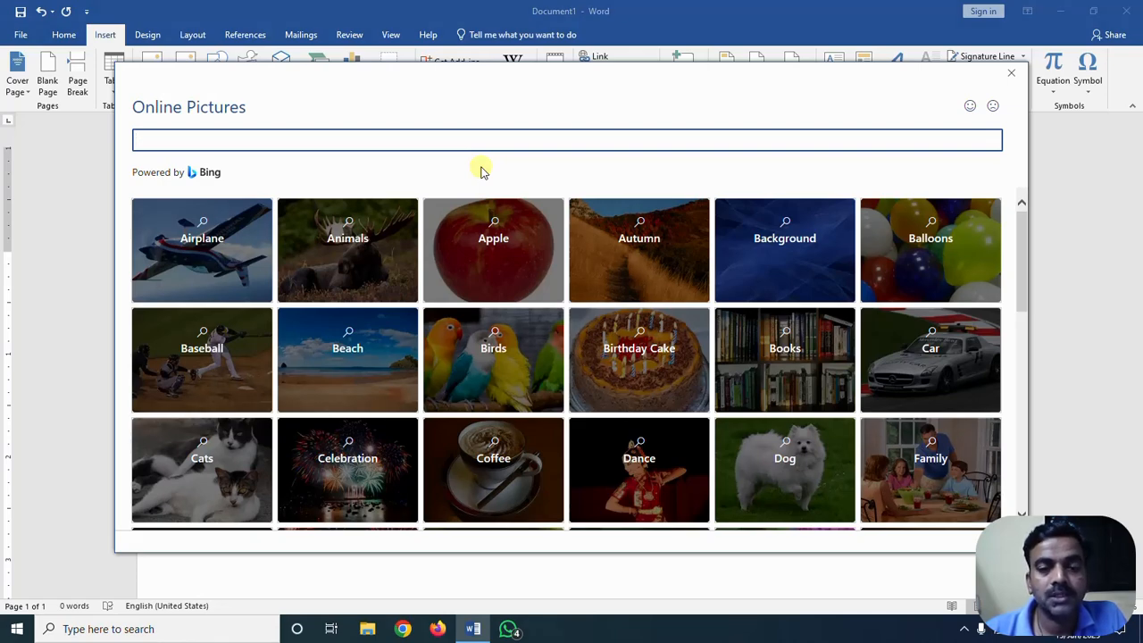
pyautogui.click(640, 356)
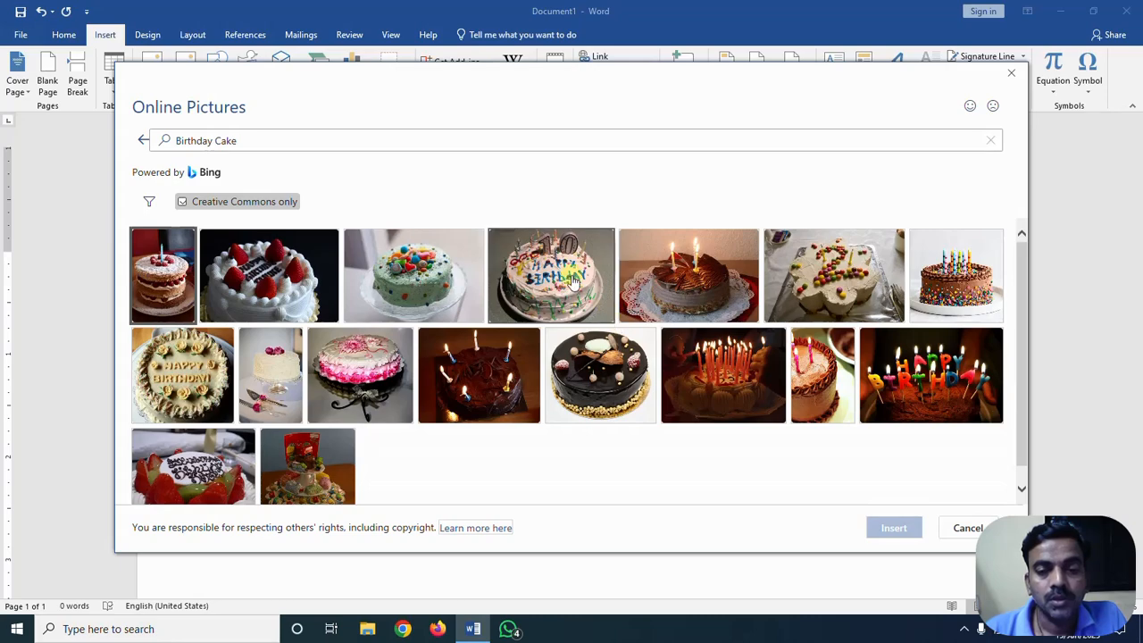
pyautogui.click(683, 284)
pyautogui.click(882, 527)
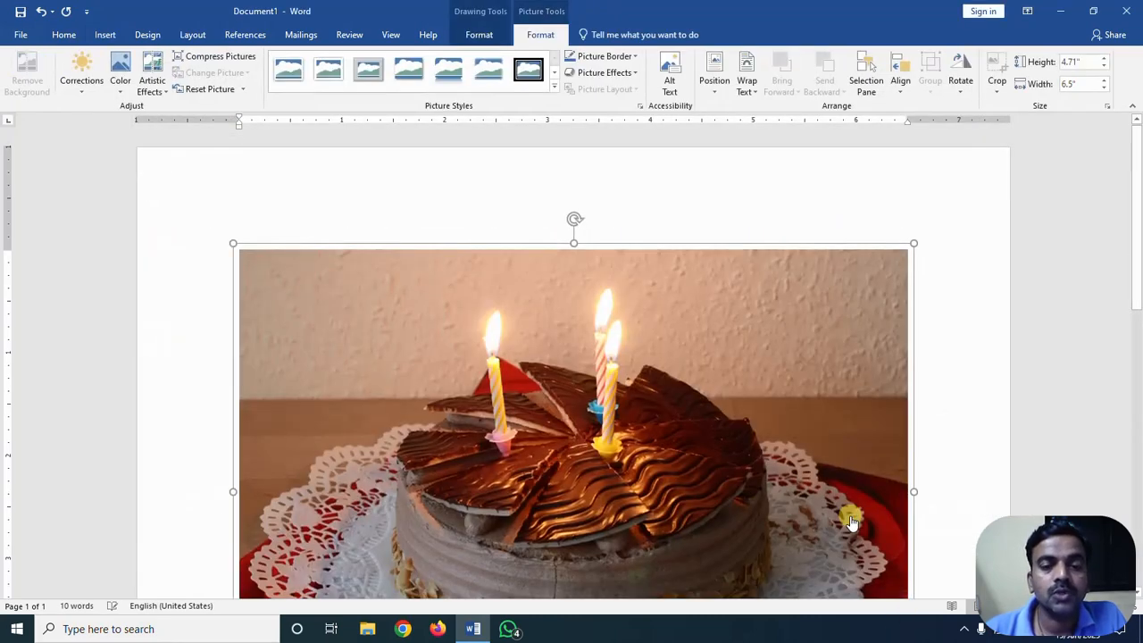
pyautogui.scroll(-6, 851, 522)
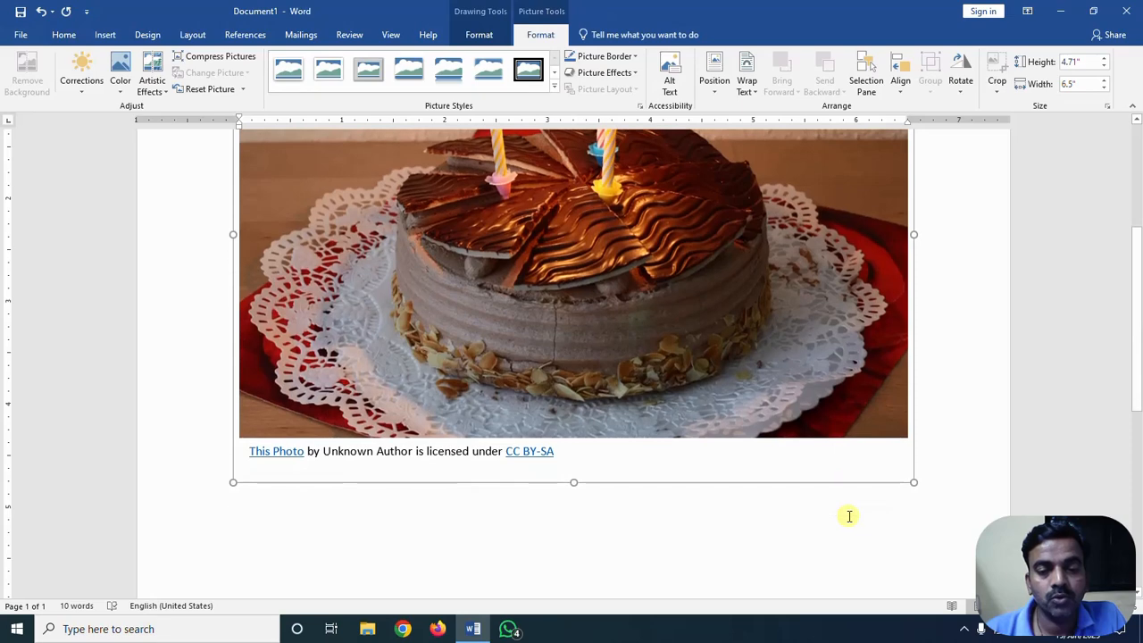
pyautogui.scroll(5, 848, 515)
pyautogui.press('Delete')
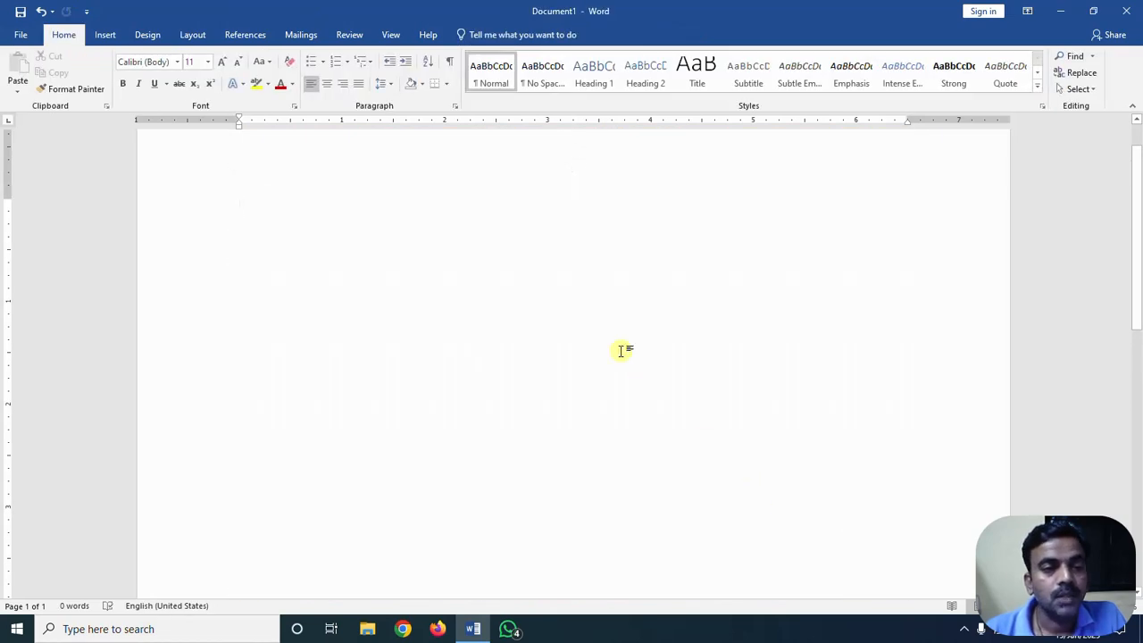
# Draw an oval from the basic shapes in the middle of the page and delete it
pyautogui.click(104, 35)
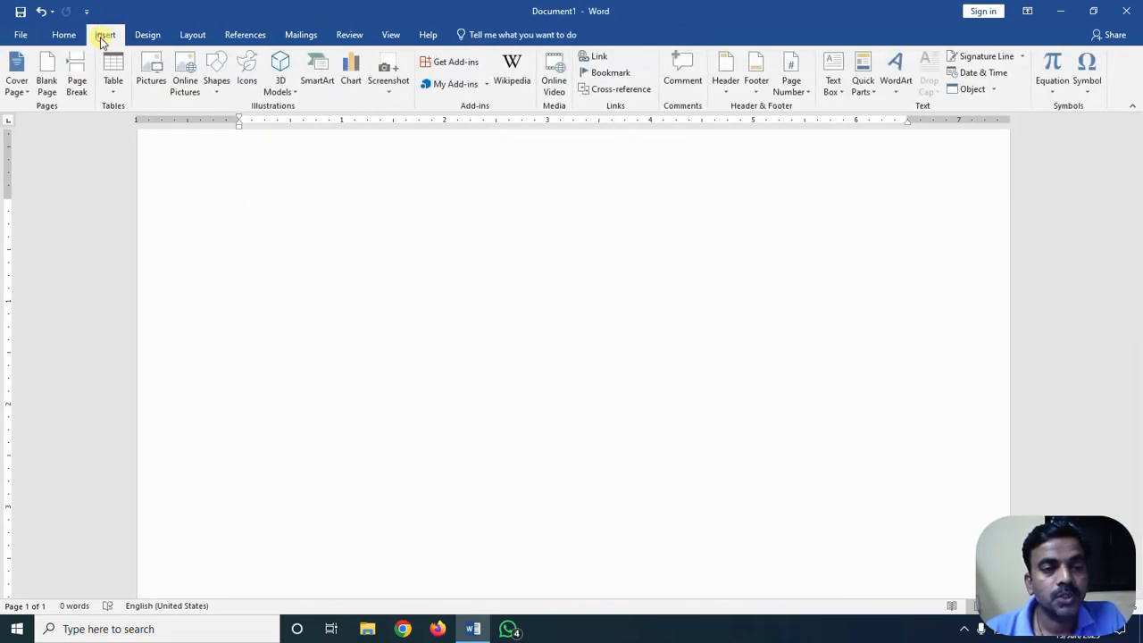
pyautogui.click(218, 89)
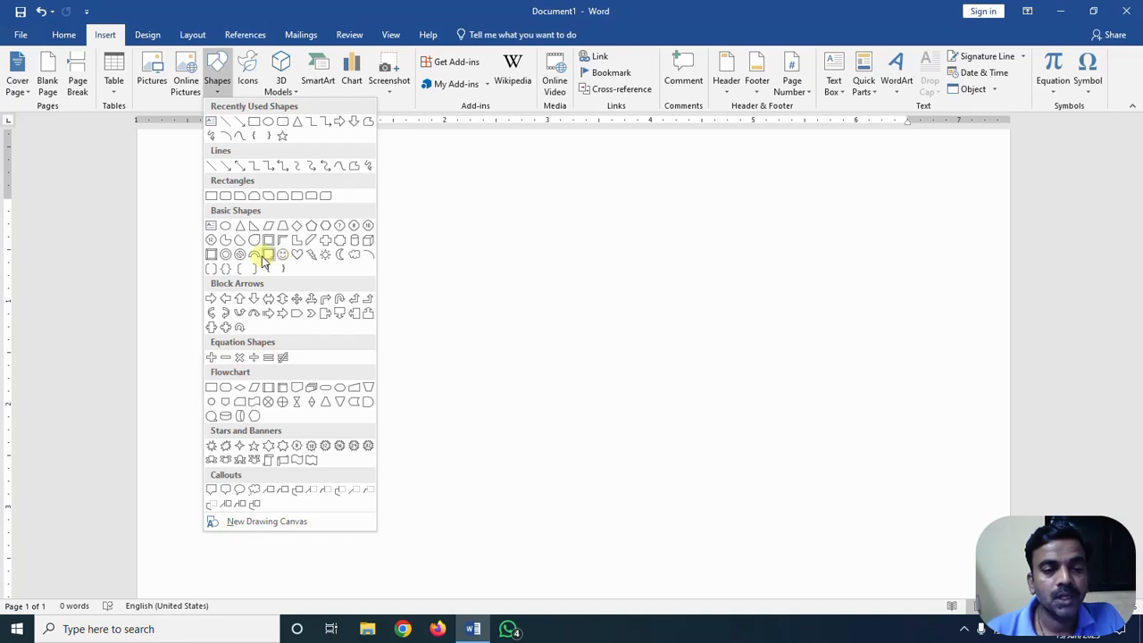
pyautogui.click(225, 225)
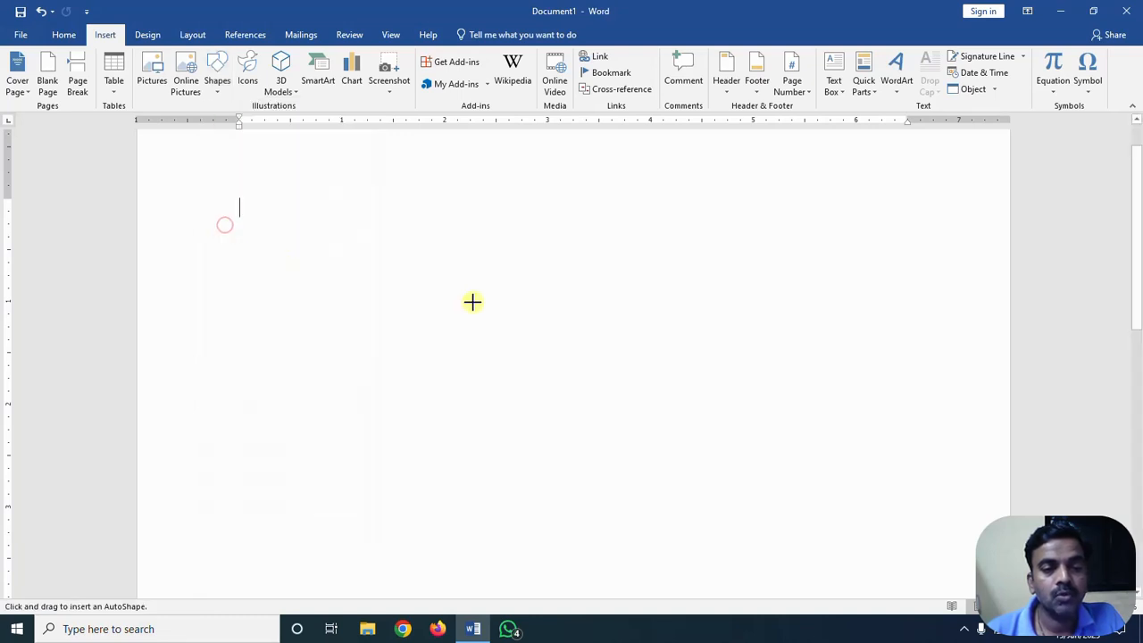
pyautogui.moveTo(416, 218); pyautogui.dragTo(732, 401)
pyautogui.press('Delete')
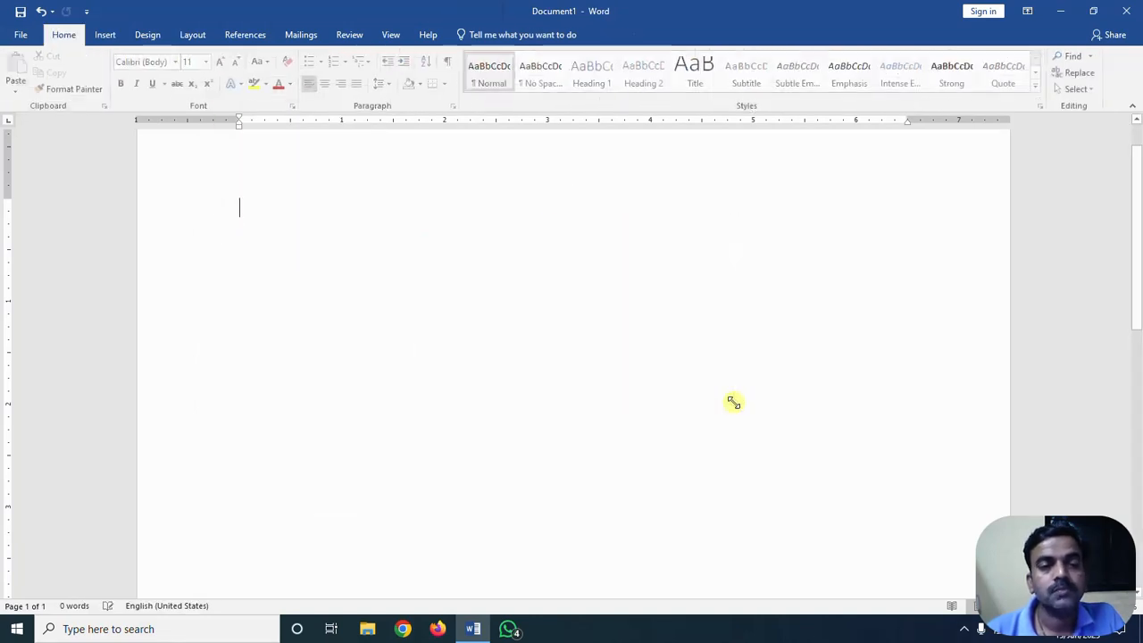
# Insert the desk telephone icon from the Communication category and delete it from the page
pyautogui.click(105, 35)
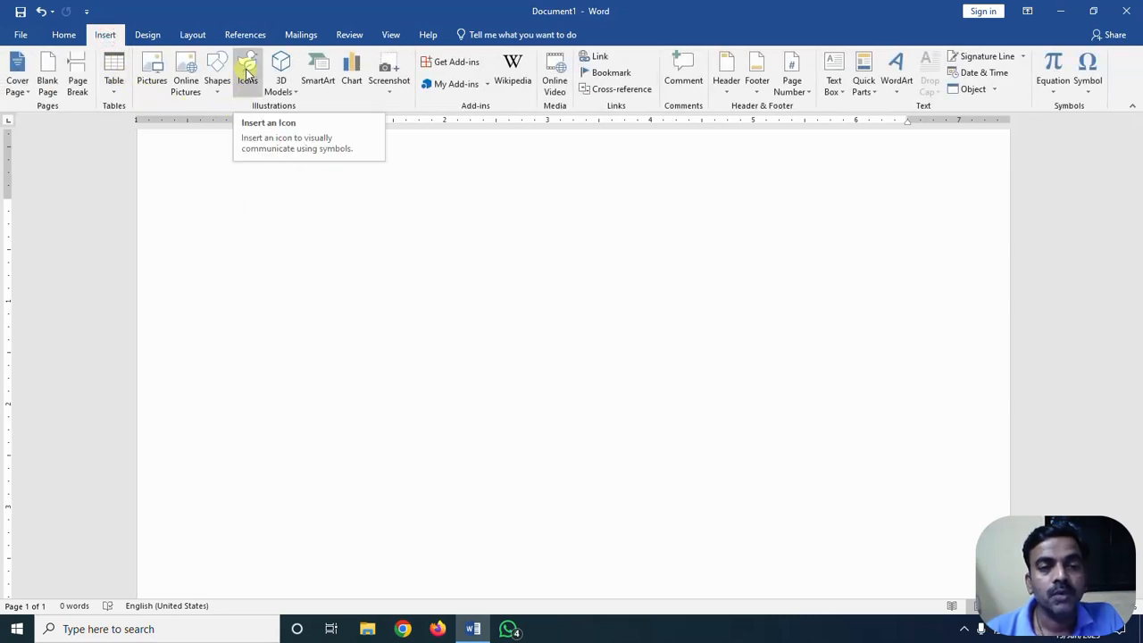
pyautogui.click(248, 74)
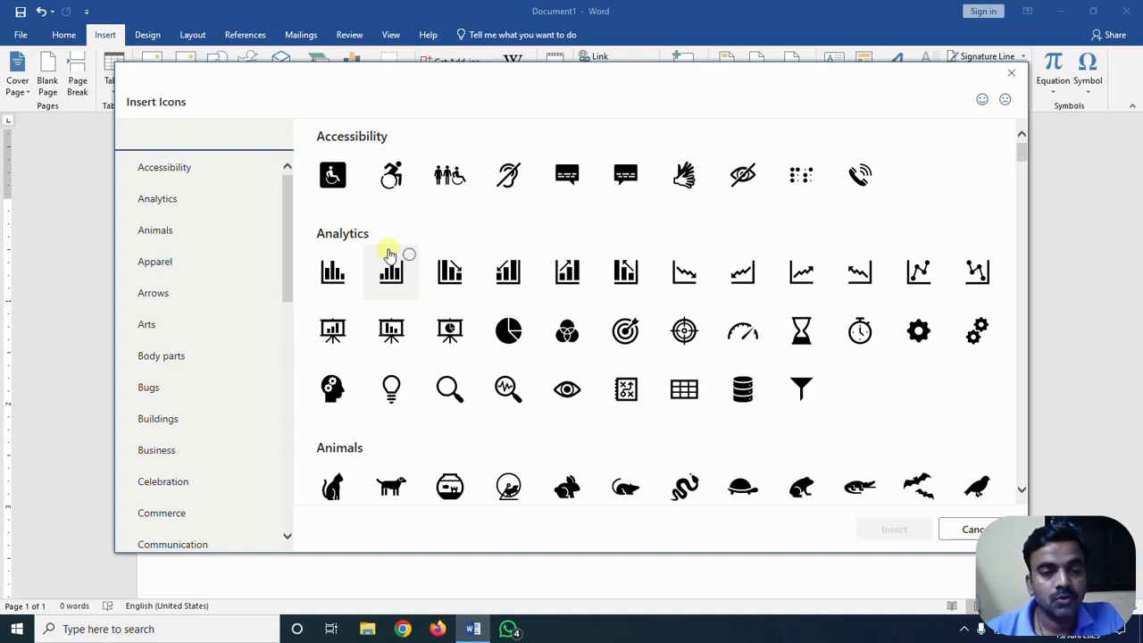
pyautogui.scroll(-5, 574, 301)
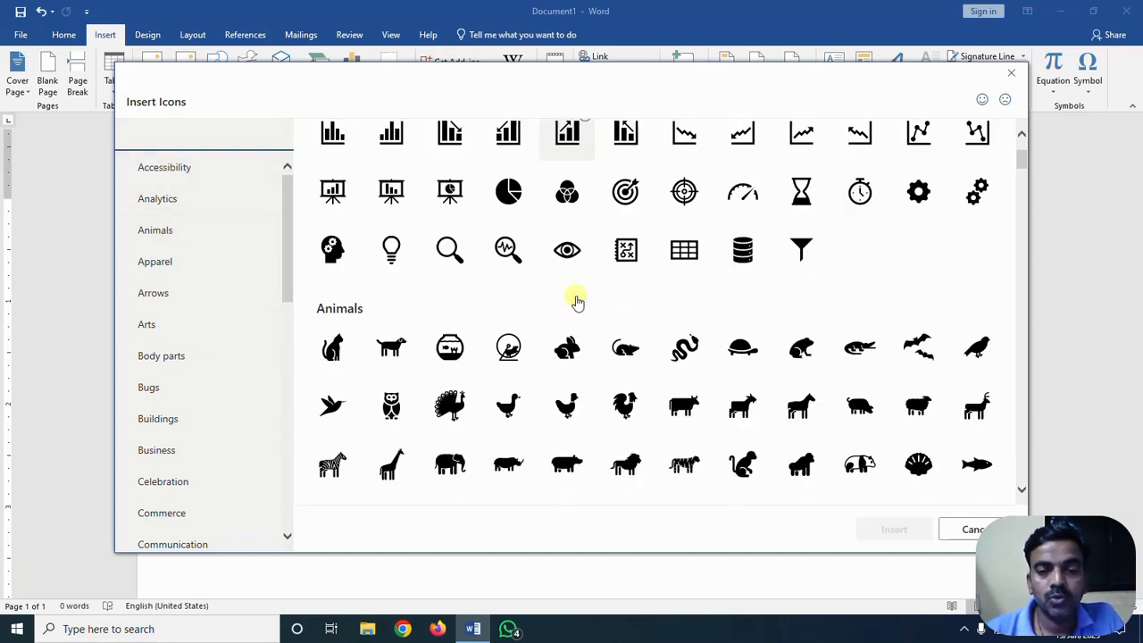
pyautogui.scroll(-2, 455, 348)
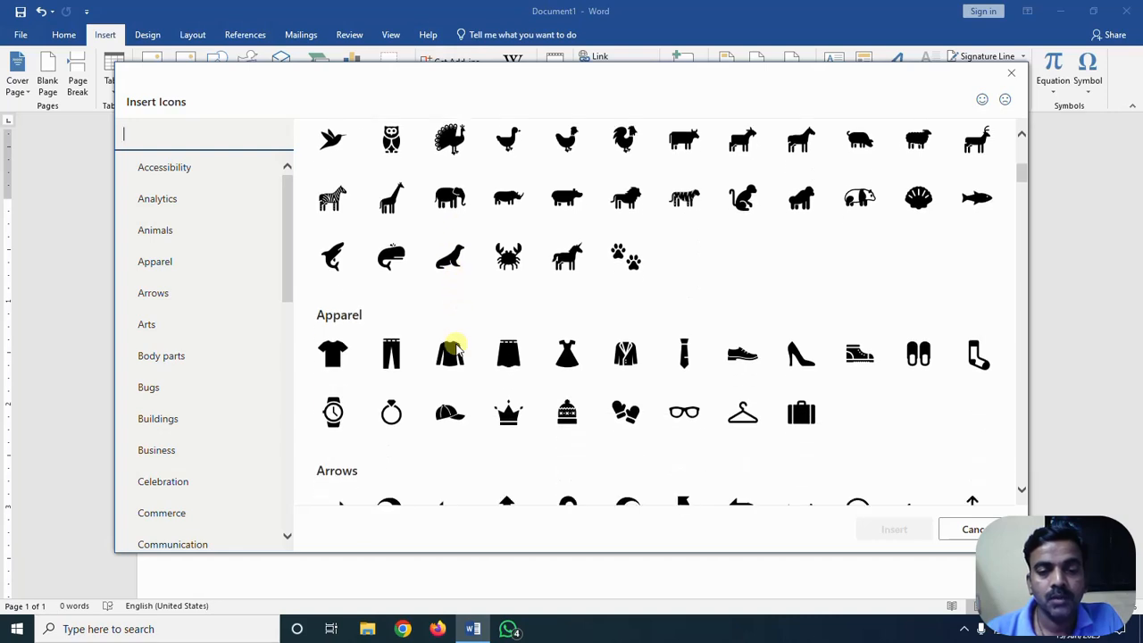
pyautogui.scroll(-2, 456, 348)
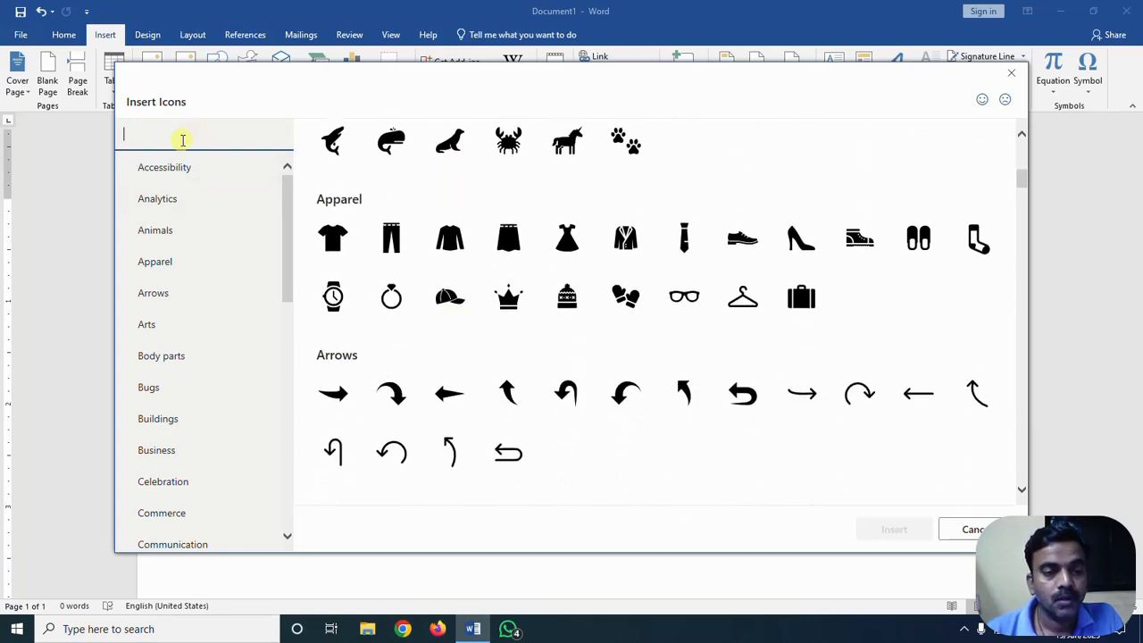
pyautogui.scroll(-3, 146, 415)
pyautogui.click(170, 365)
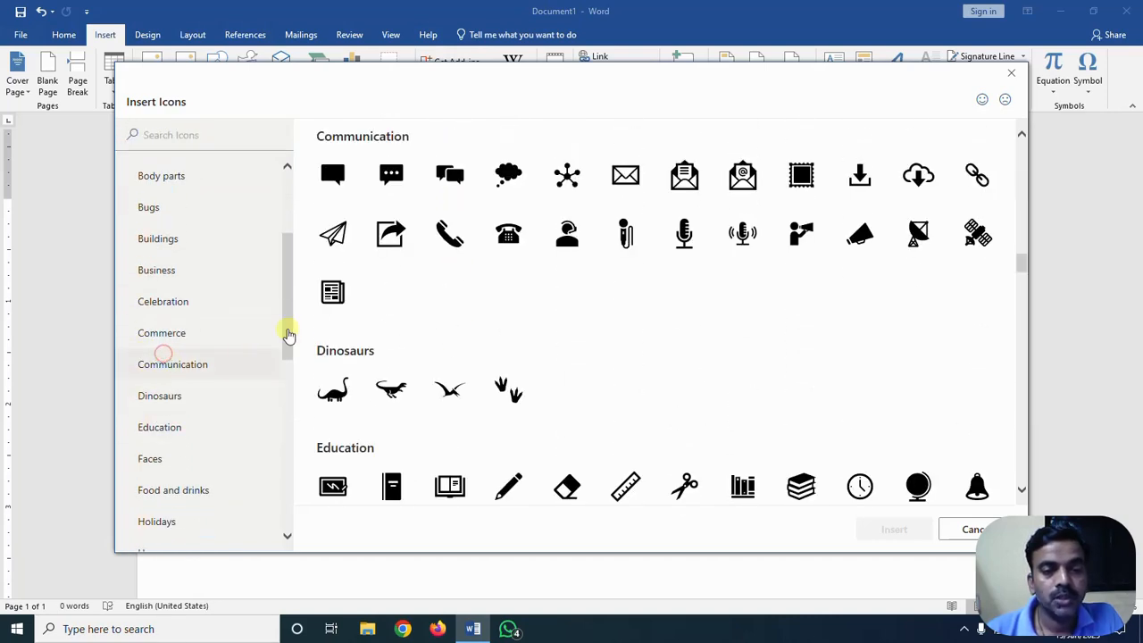
pyautogui.click(513, 234)
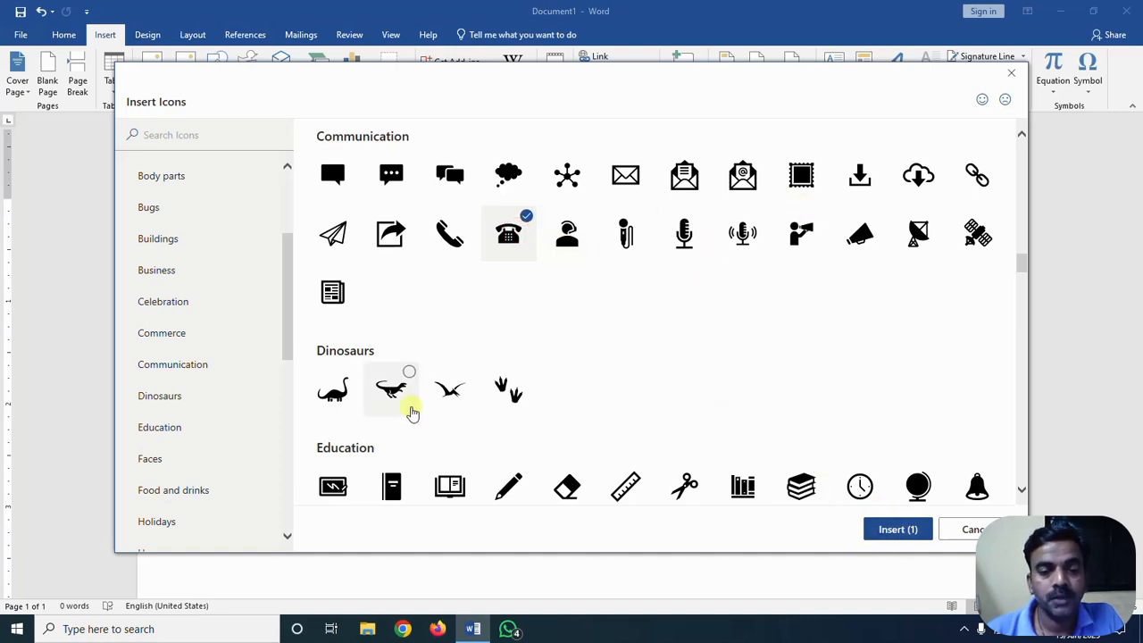
pyautogui.click(897, 531)
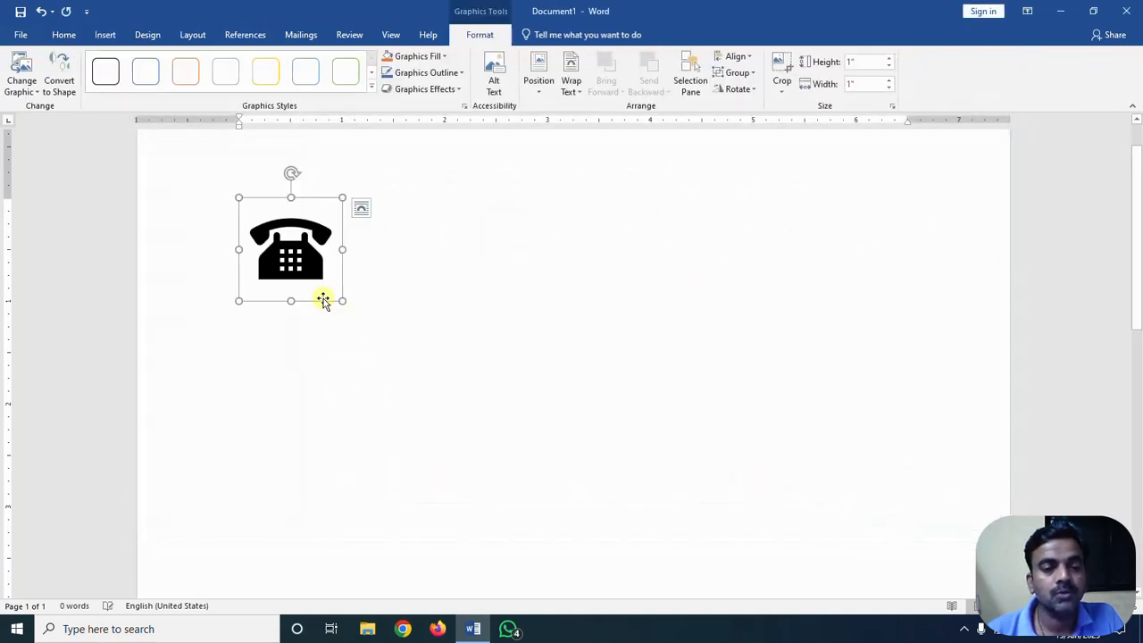
pyautogui.press('Delete')
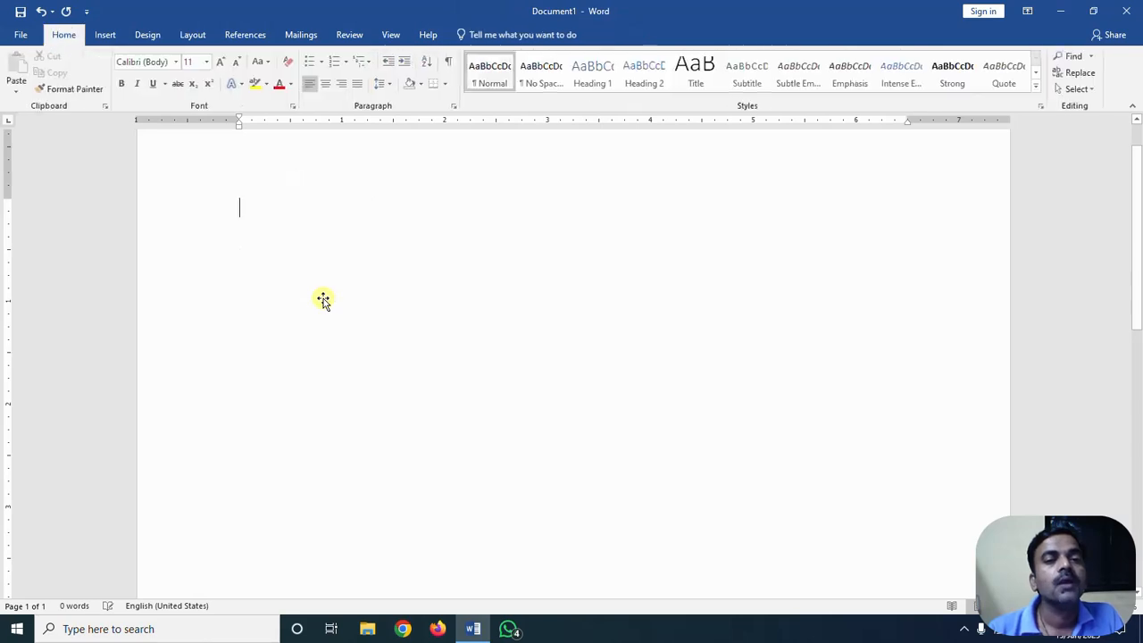
# Insert the lungs 3D model from the Anatomy category of the online sources
pyautogui.click(105, 34)
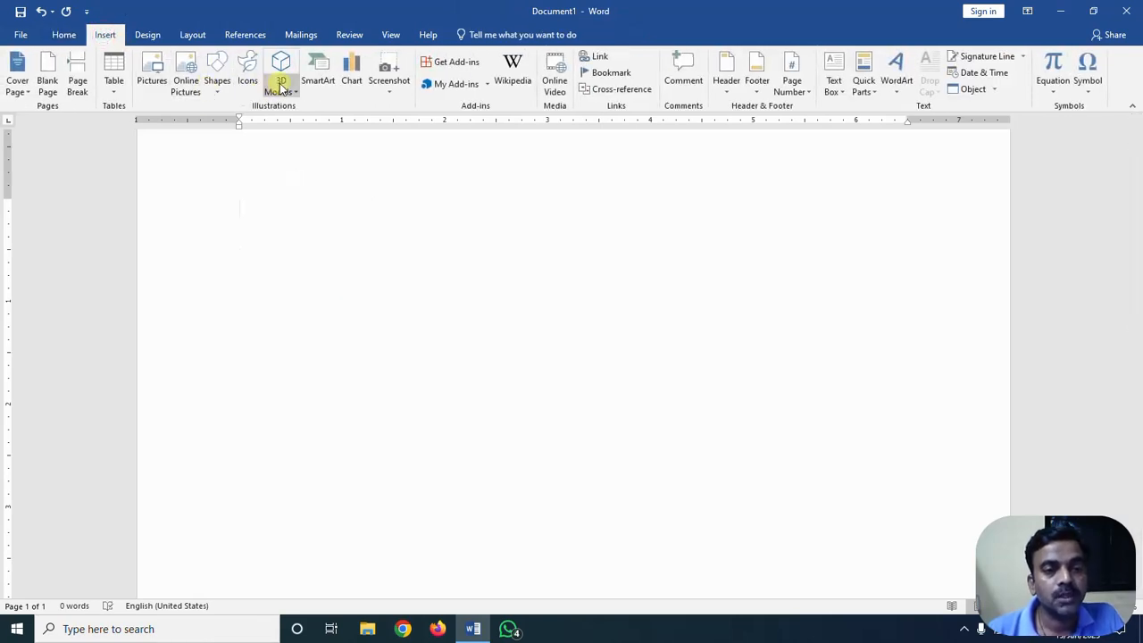
pyautogui.click(281, 89)
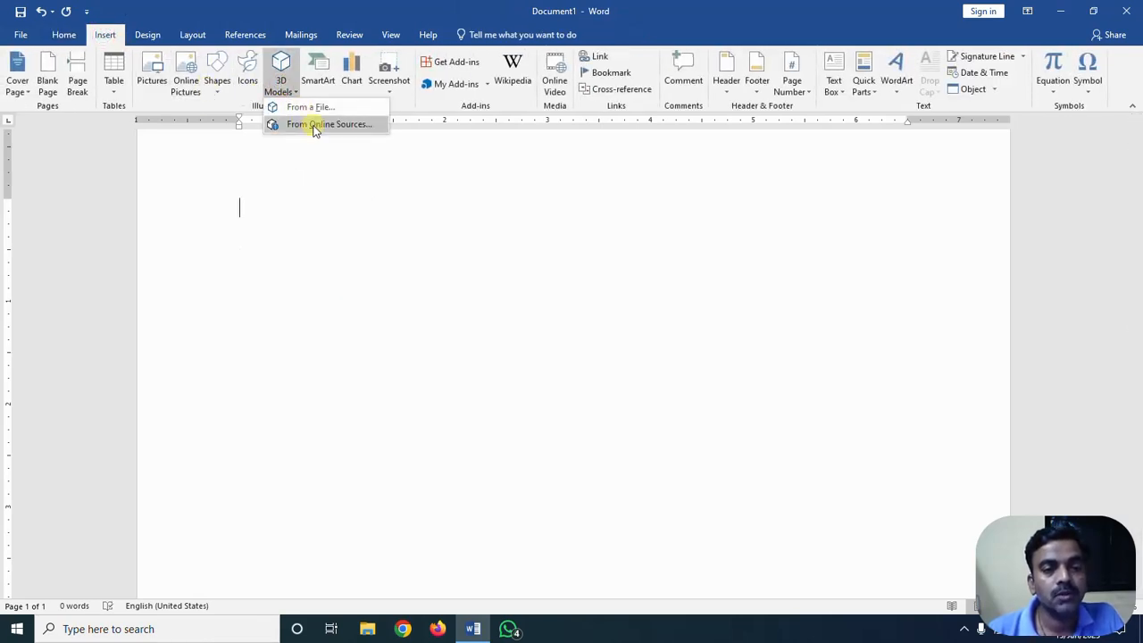
pyautogui.click(314, 130)
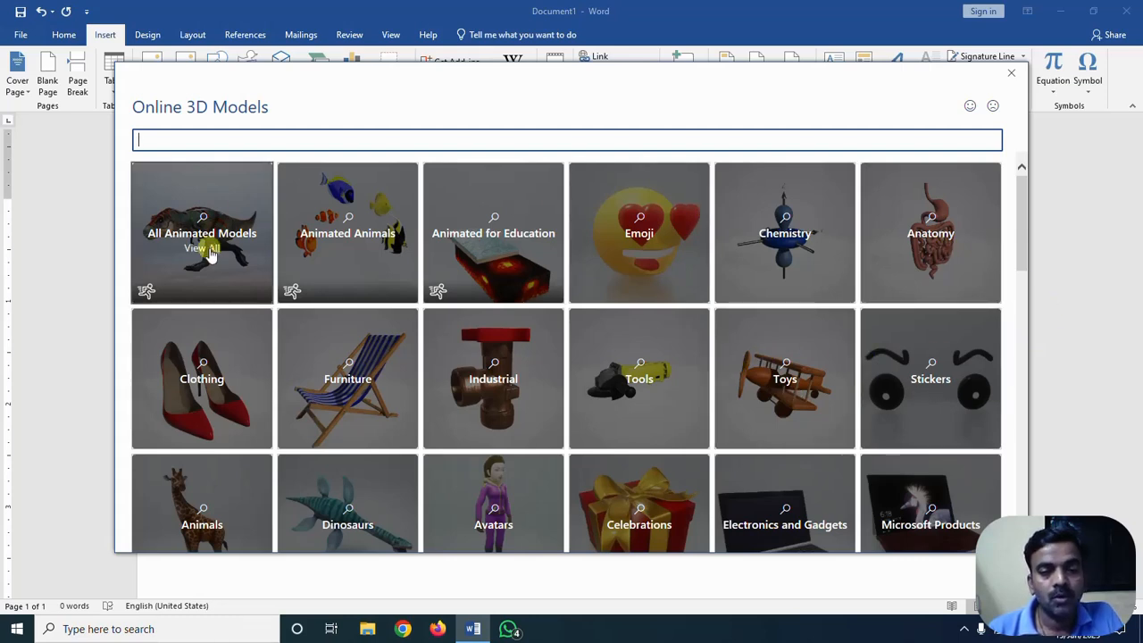
pyautogui.click(920, 258)
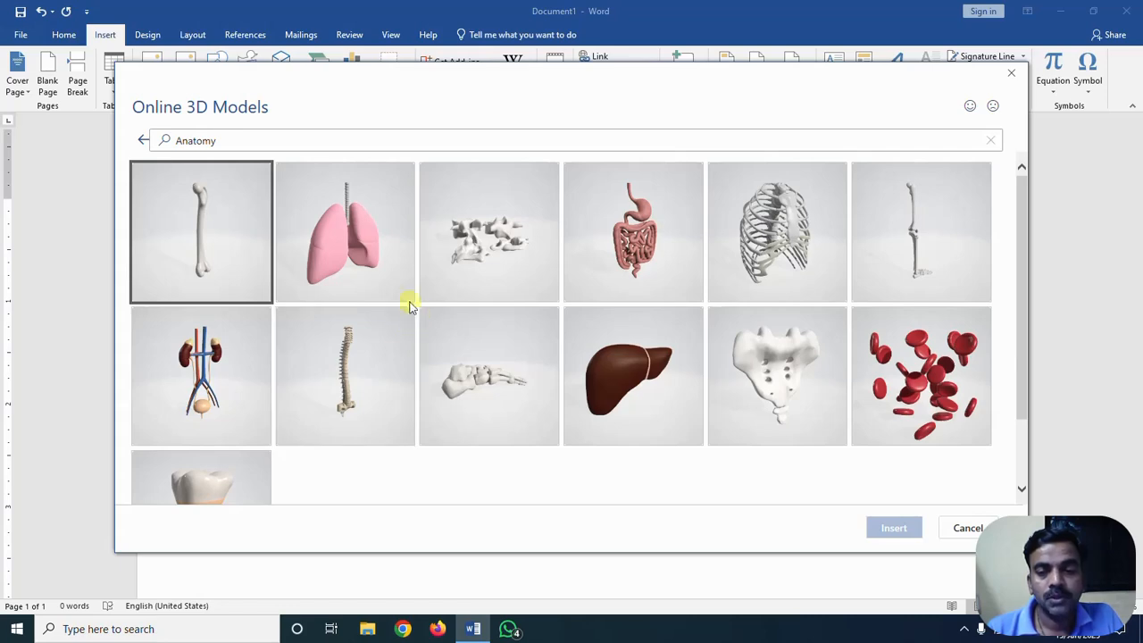
pyautogui.click(342, 255)
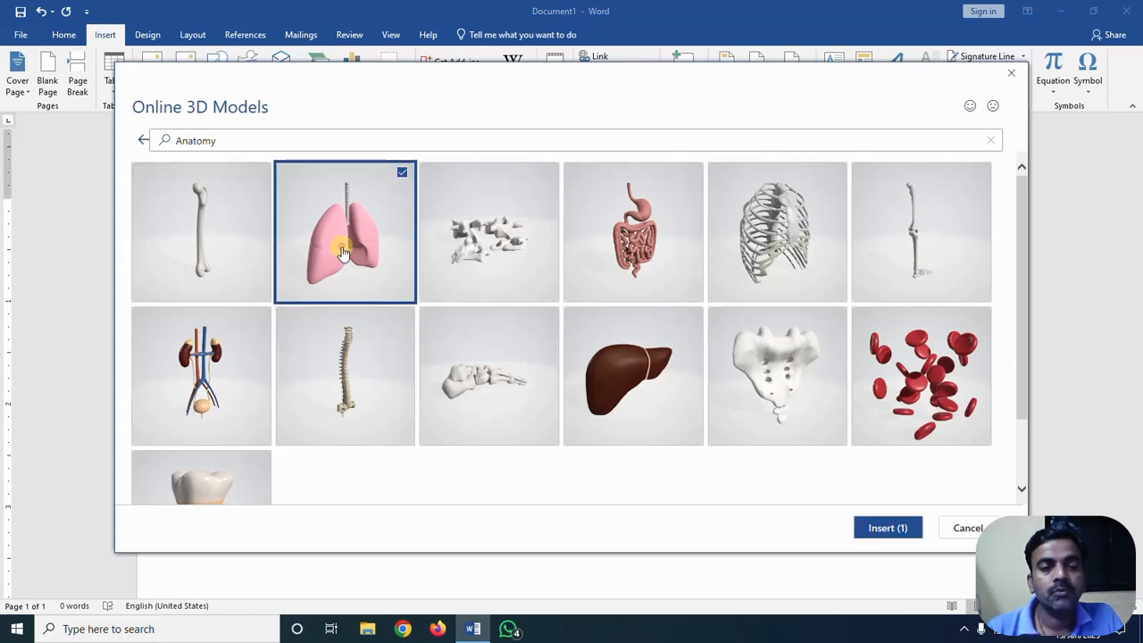
pyautogui.click(887, 529)
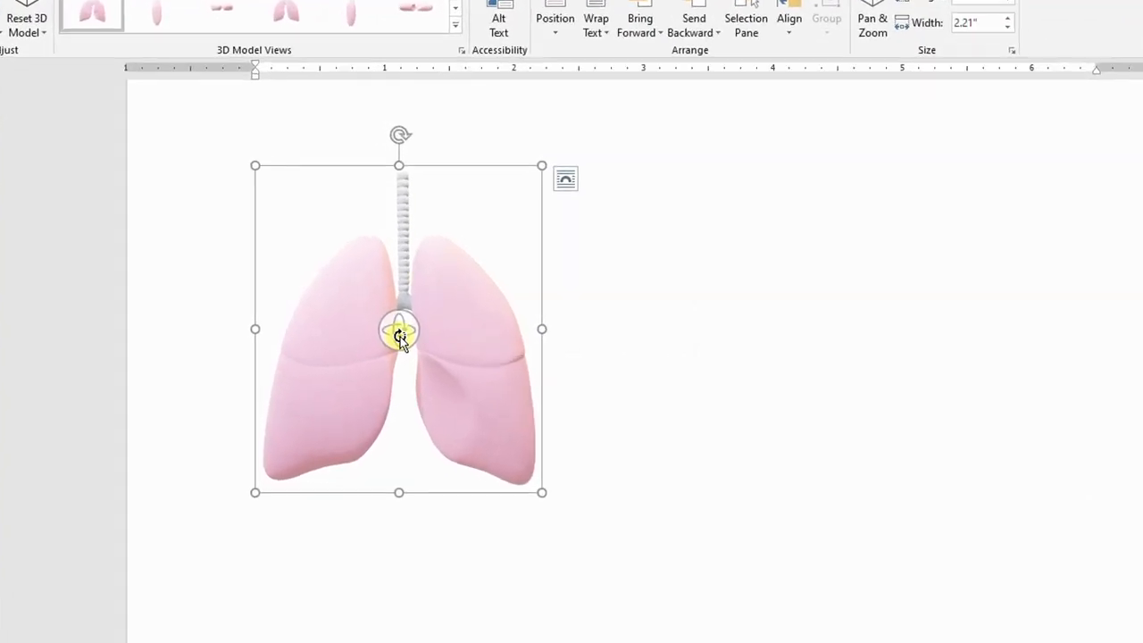
# Rotate the lungs 3D model to view it from other sides and delete it from the page
pyautogui.moveTo(399, 335); pyautogui.dragTo(754, 341)
pyautogui.moveTo(1096, 351); pyautogui.dragTo(564, 313)
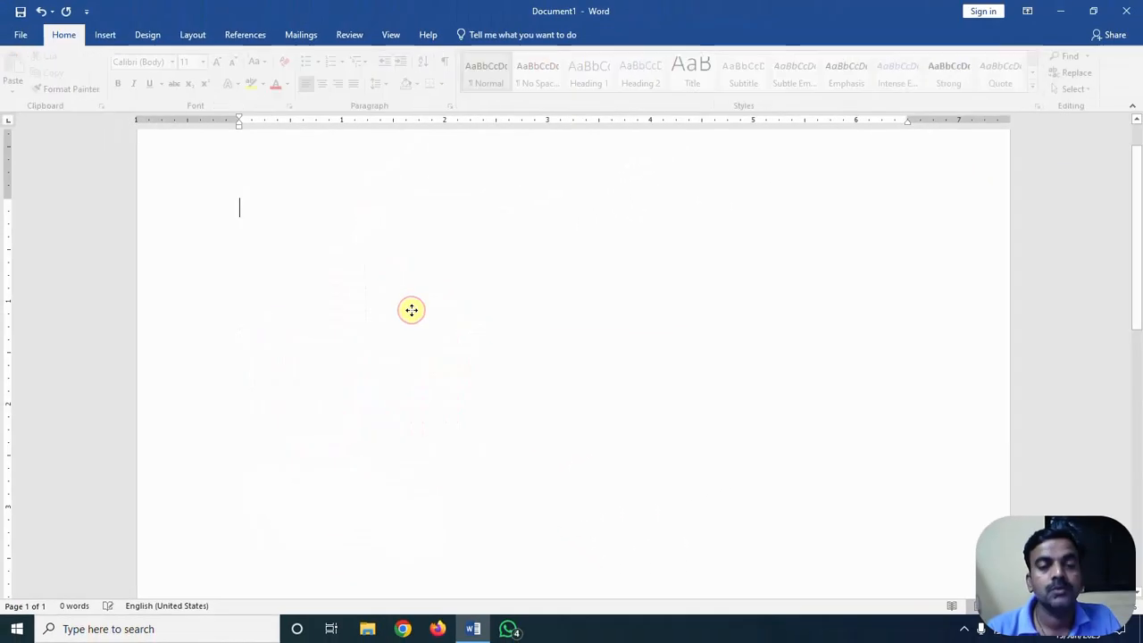
# Search the online 3D models for "solar system", insert the sun with orbiting planets, and enlarge it to about 2.68" high by 6.92" wide
pyautogui.click(104, 34)
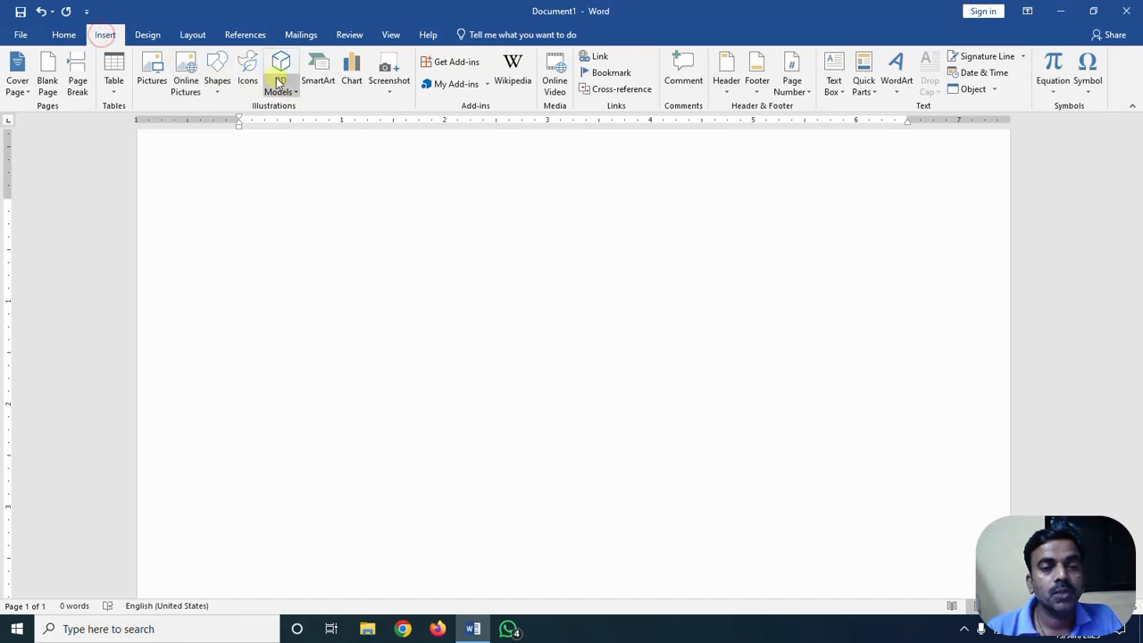
pyautogui.click(278, 79)
pyautogui.click(276, 70)
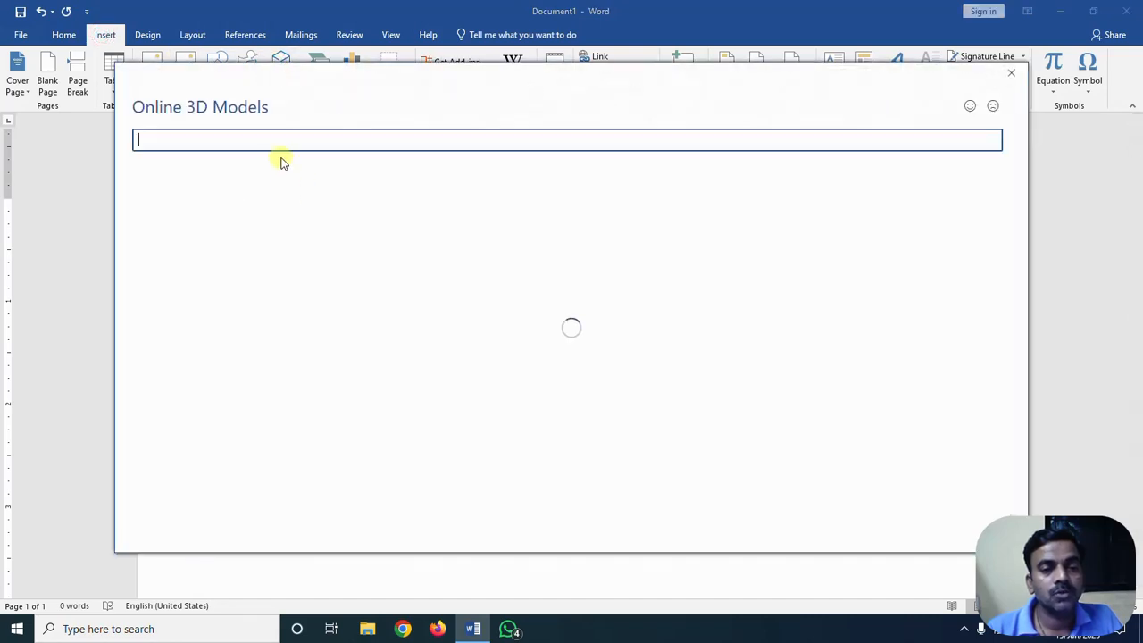
pyautogui.write('sol')
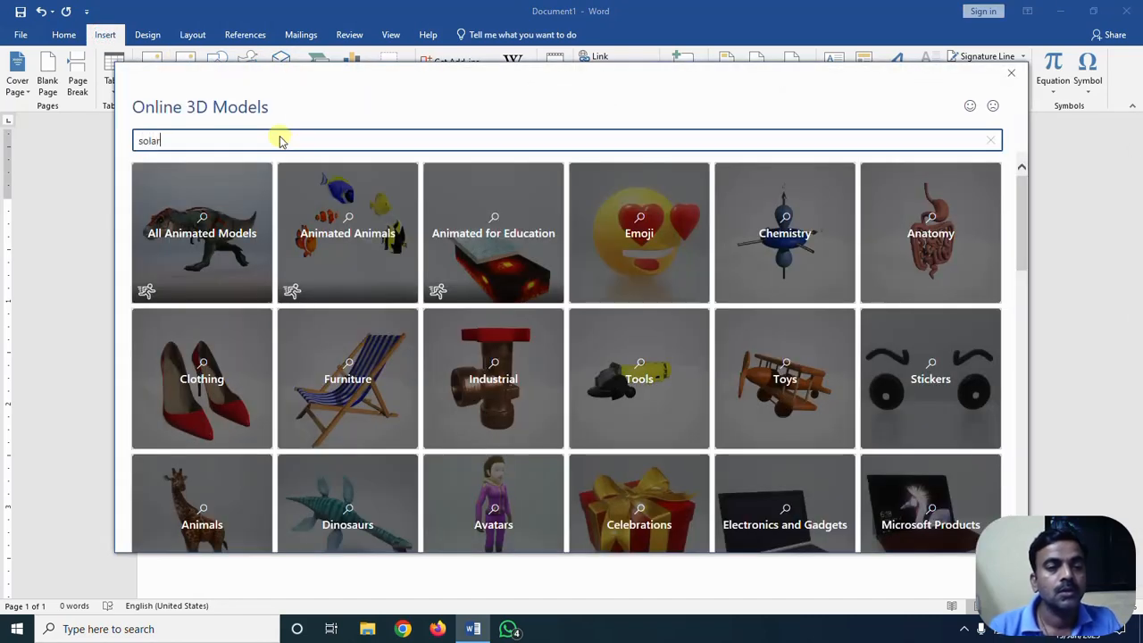
pyautogui.write('ar ')
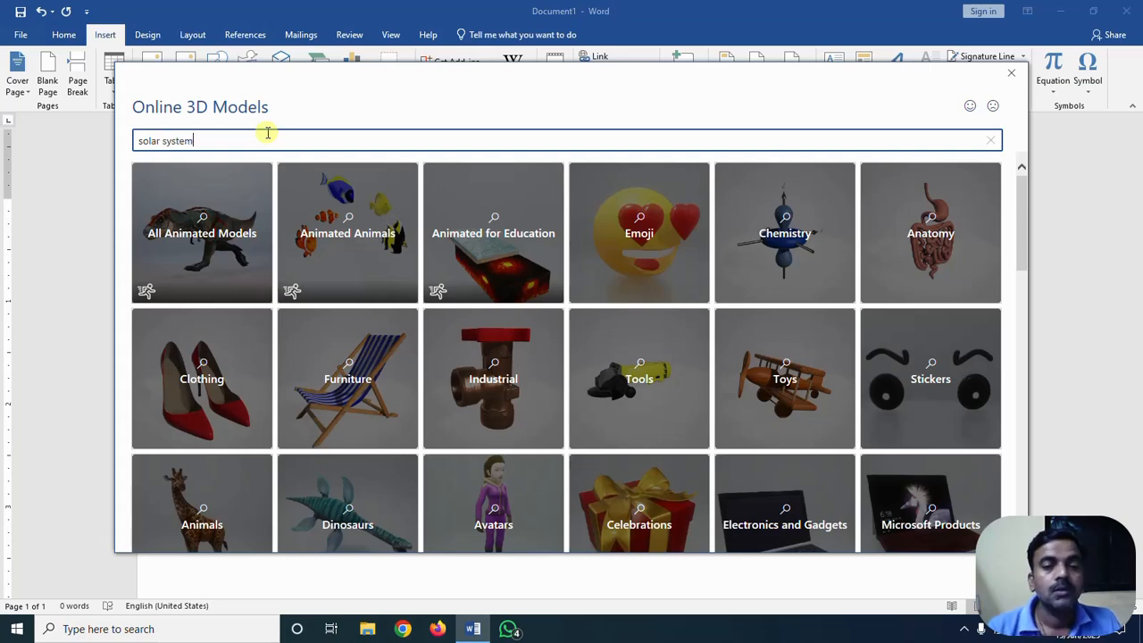
pyautogui.write('system')
pyautogui.press('Return')
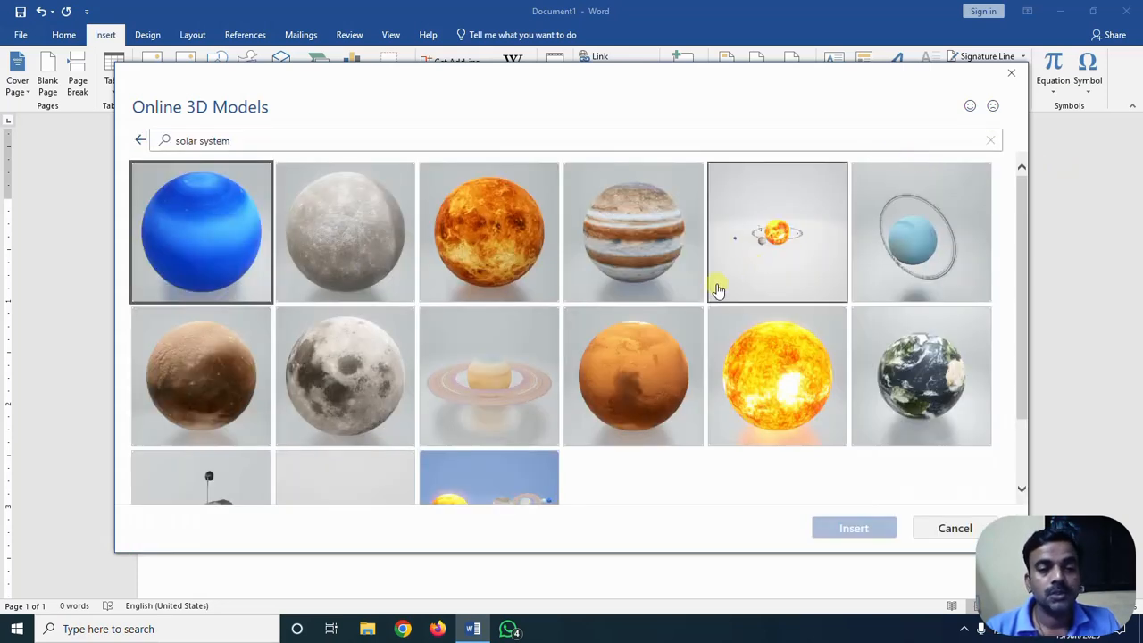
pyautogui.click(773, 237)
pyautogui.click(854, 528)
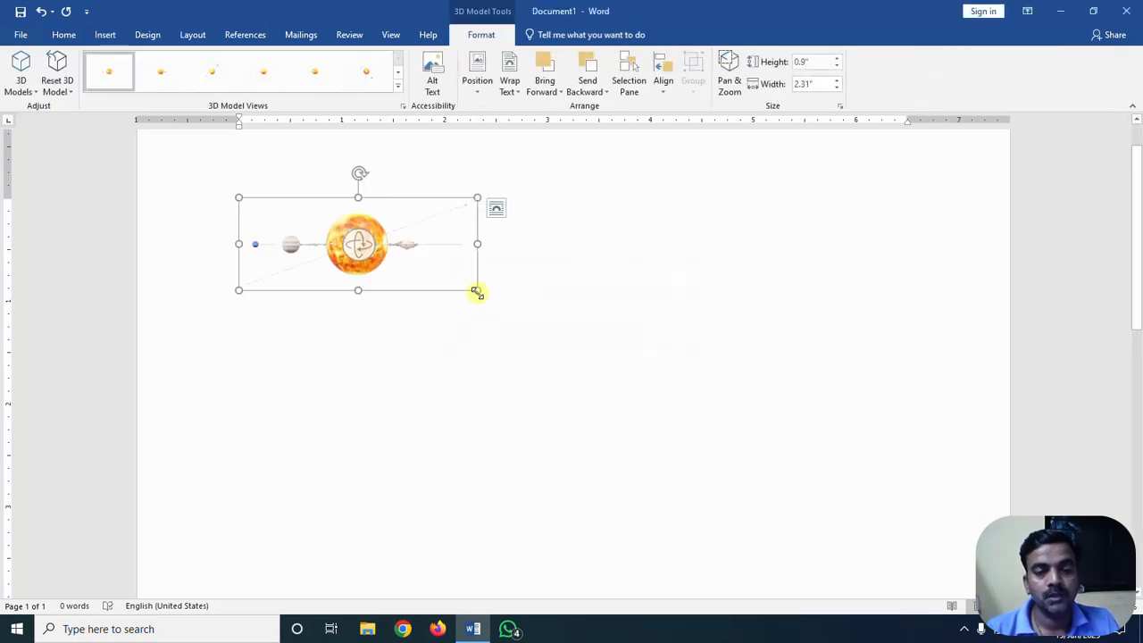
pyautogui.moveTo(477, 290); pyautogui.dragTo(951, 393)
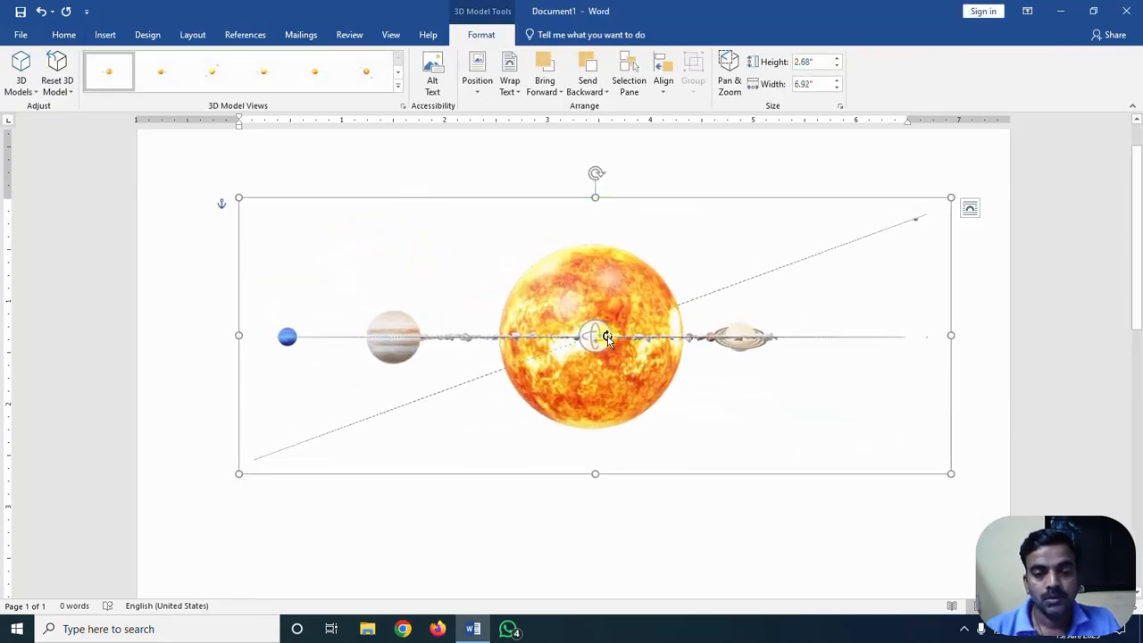
# Tilt the solar system 3D model to view its orbits from above and delete it from the page
pyautogui.moveTo(595, 336); pyautogui.dragTo(614, 474)
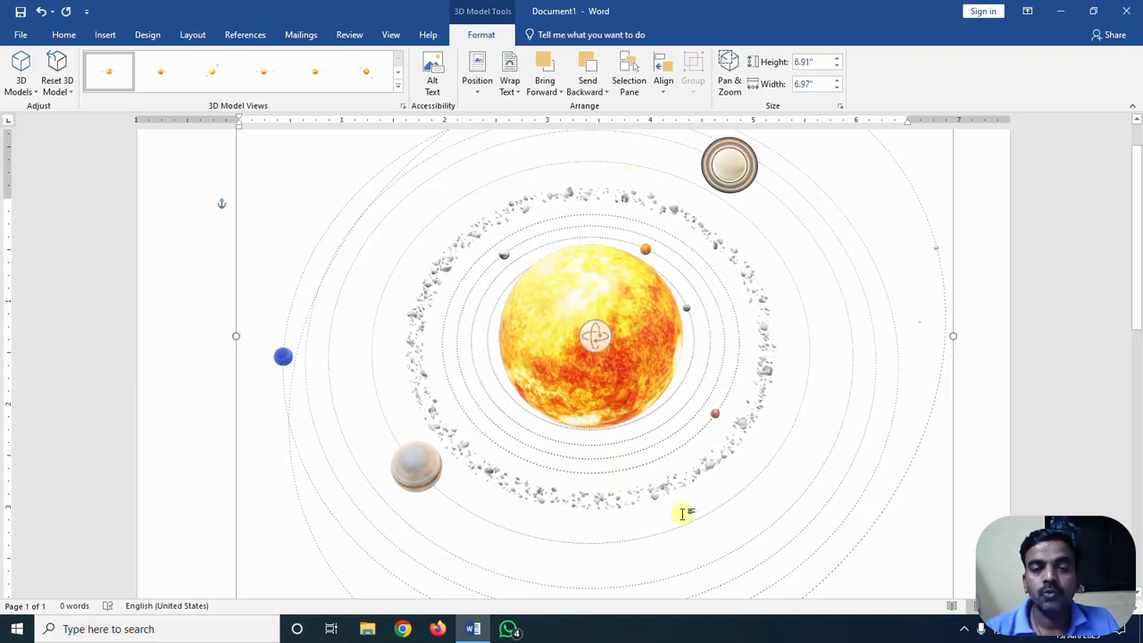
pyautogui.press('Delete')
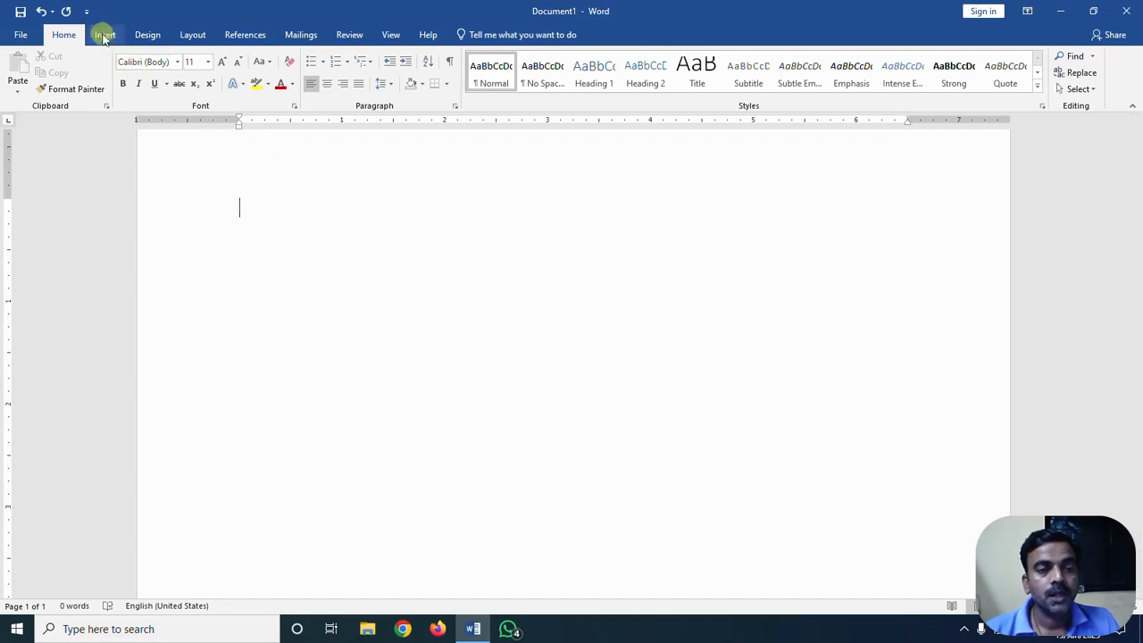
# Insert a Basic Cycle SmartArt graphic from the Cycle category
pyautogui.click(105, 36)
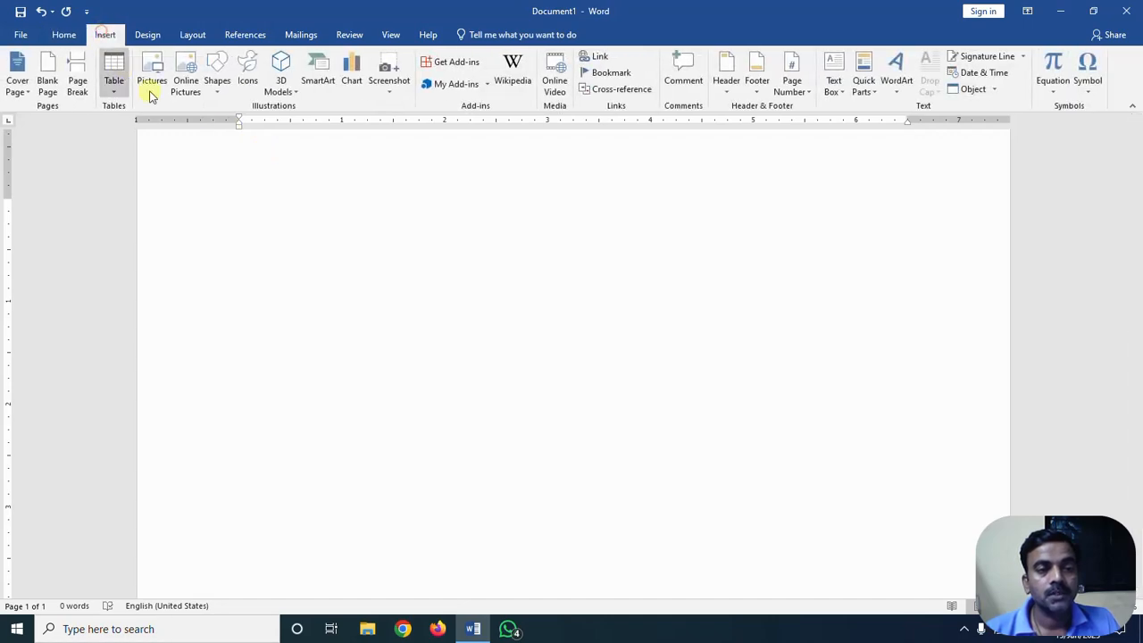
pyautogui.click(320, 71)
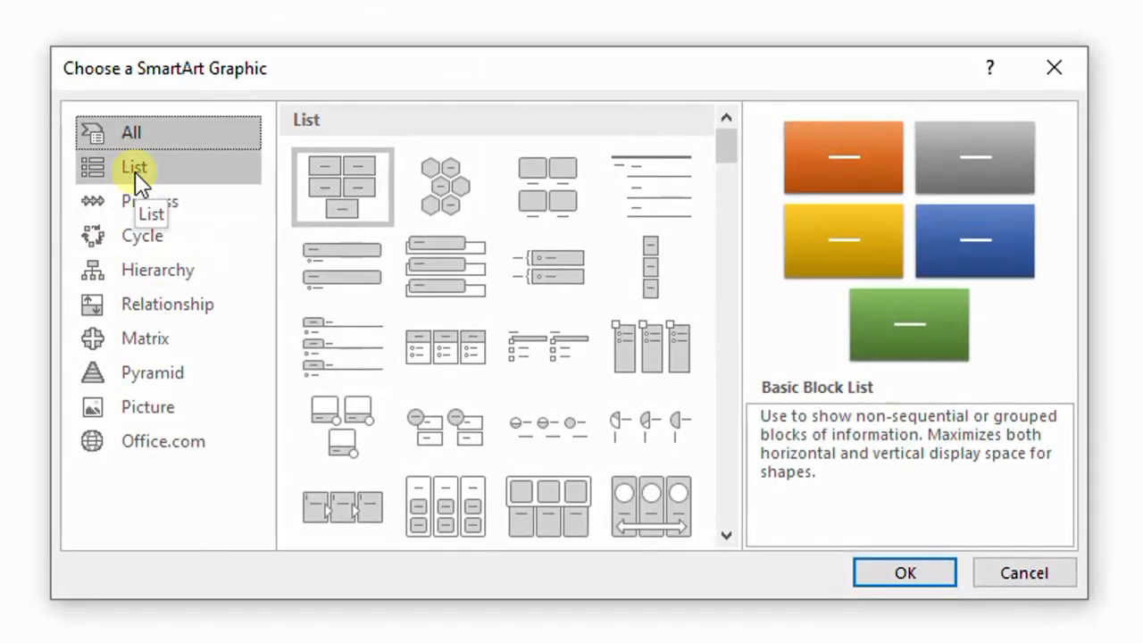
pyautogui.click(168, 238)
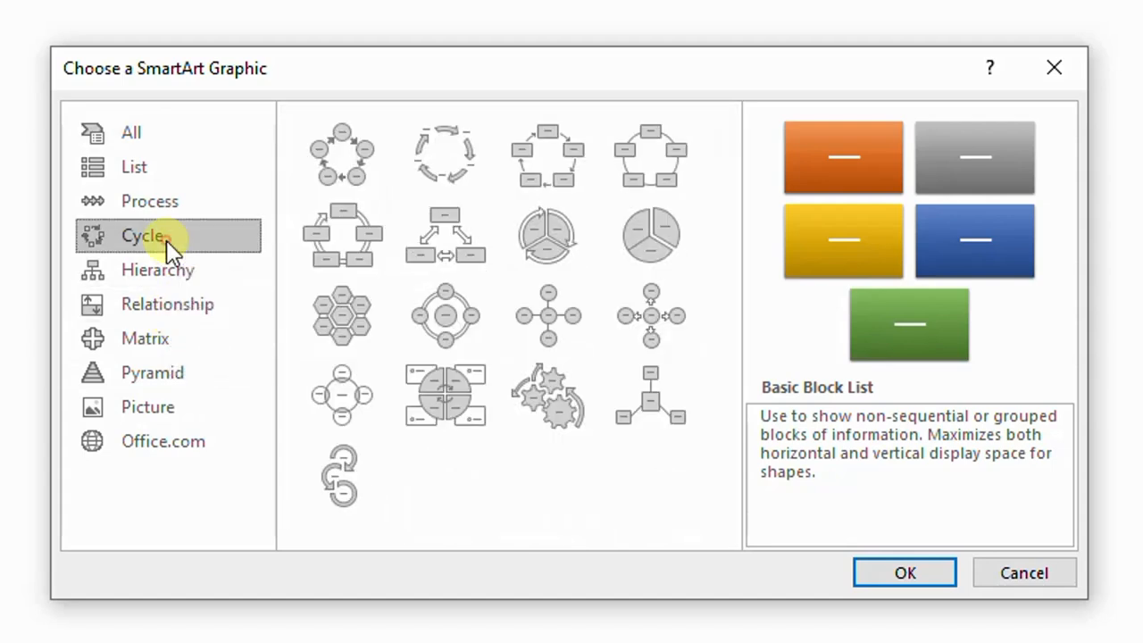
pyautogui.click(349, 161)
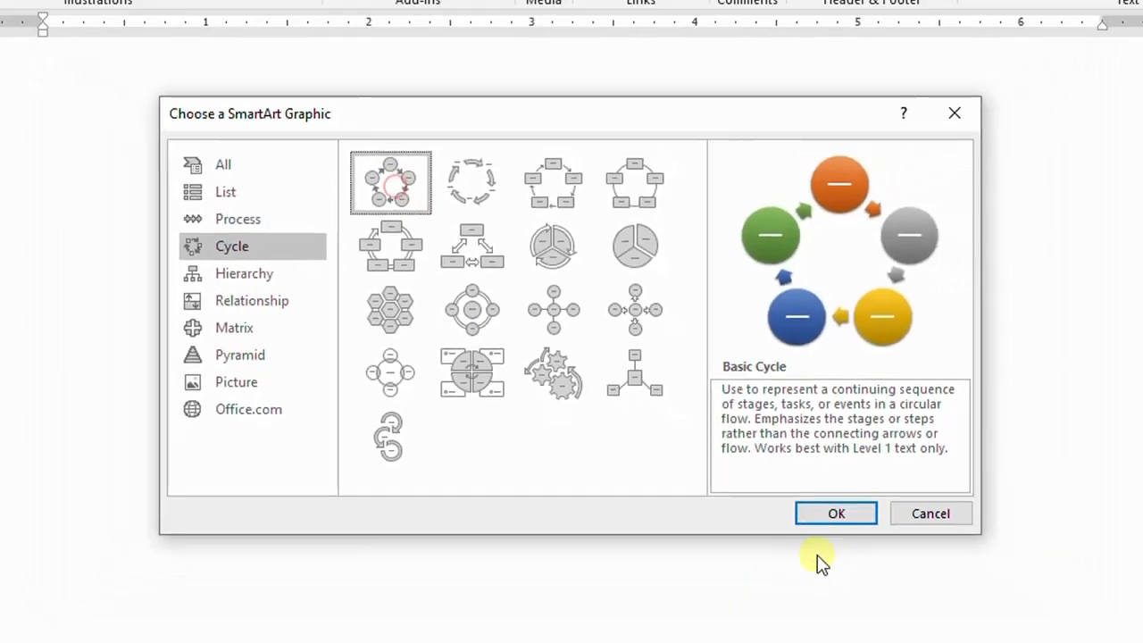
pyautogui.click(823, 512)
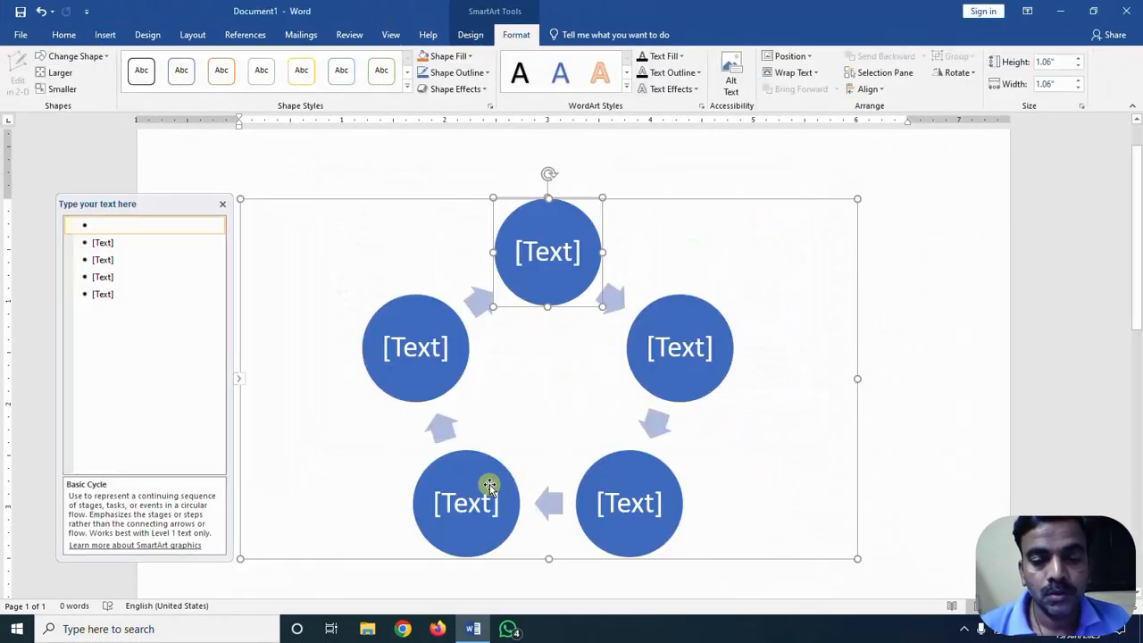
# Remove two circles from the Basic Cycle graphic to leave three stages
pyautogui.press('Delete')
pyautogui.click(466, 386)
pyautogui.press('Delete')
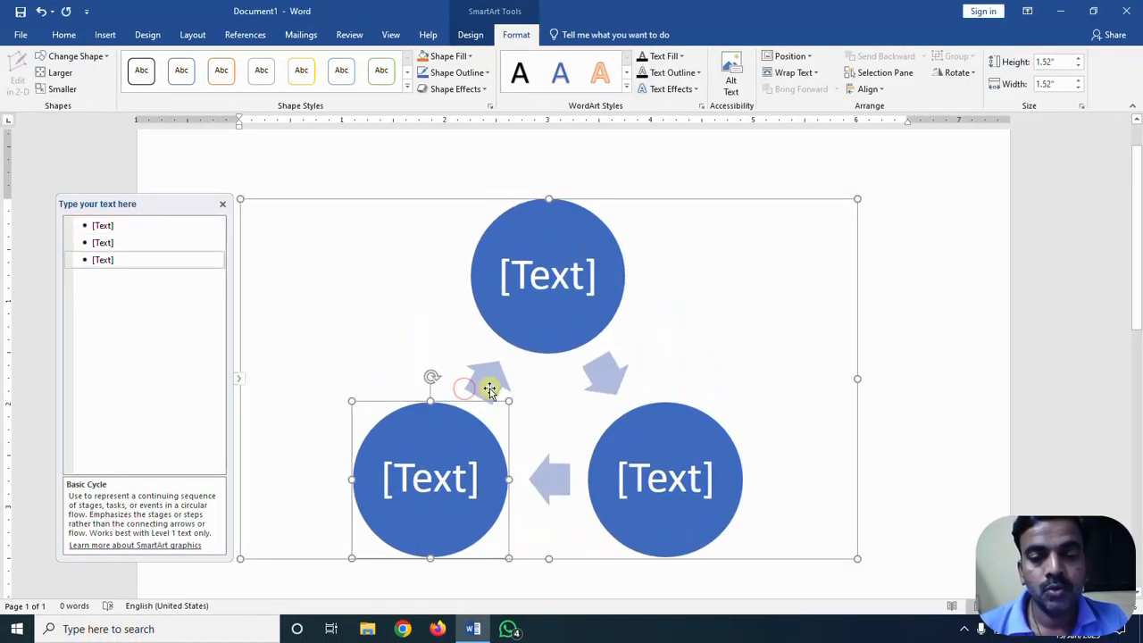
# Label the three cycle circles clockwise from the top as Summer, Mosoon and Winter
pyautogui.click(555, 277)
pyautogui.write('Summer')
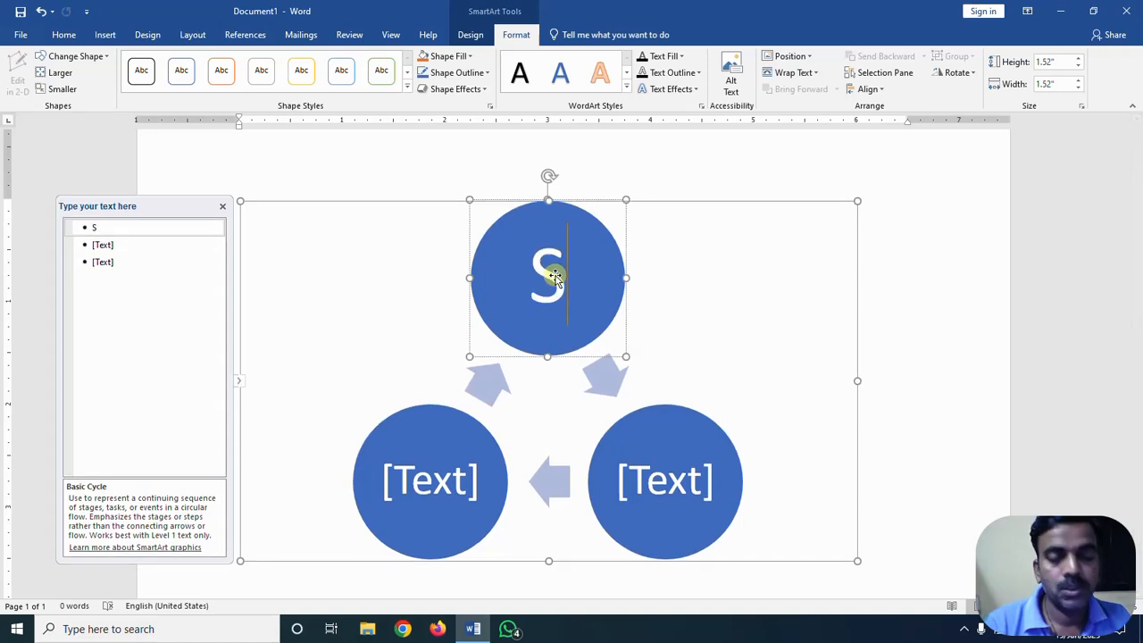
pyautogui.click(665, 469)
pyautogui.write('Mo')
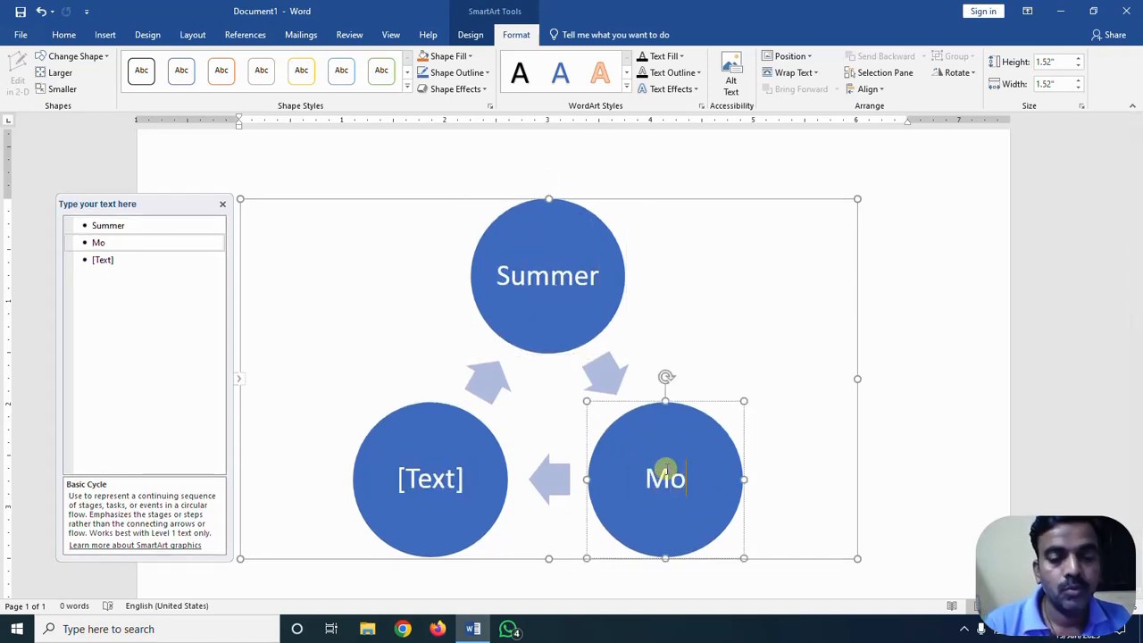
pyautogui.write('soon')
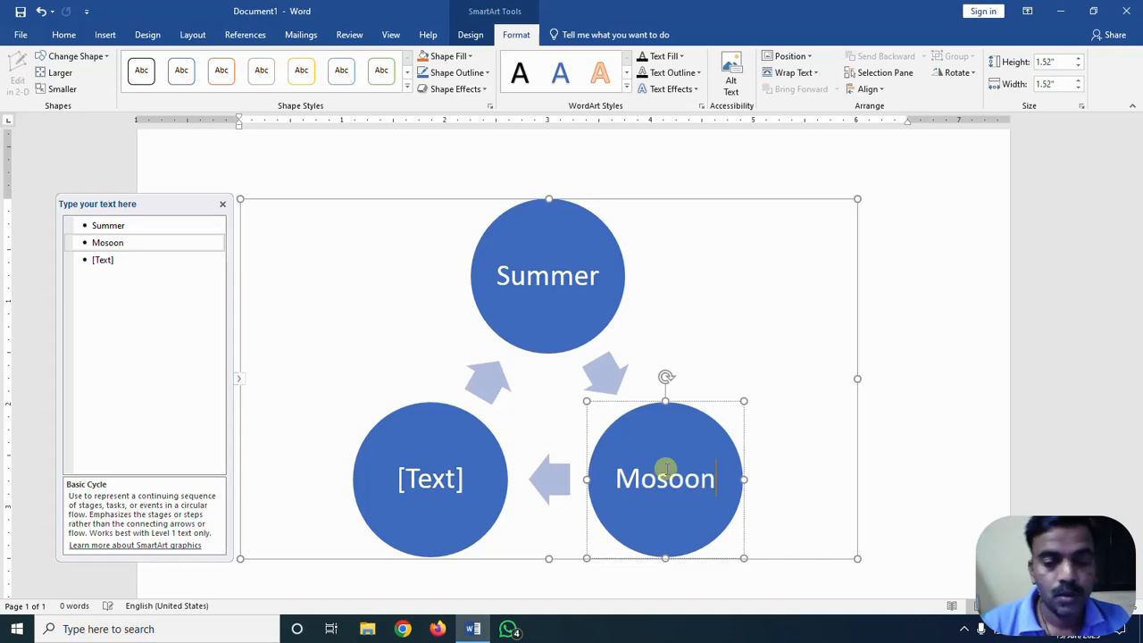
pyautogui.click(445, 478)
pyautogui.write('Winter')
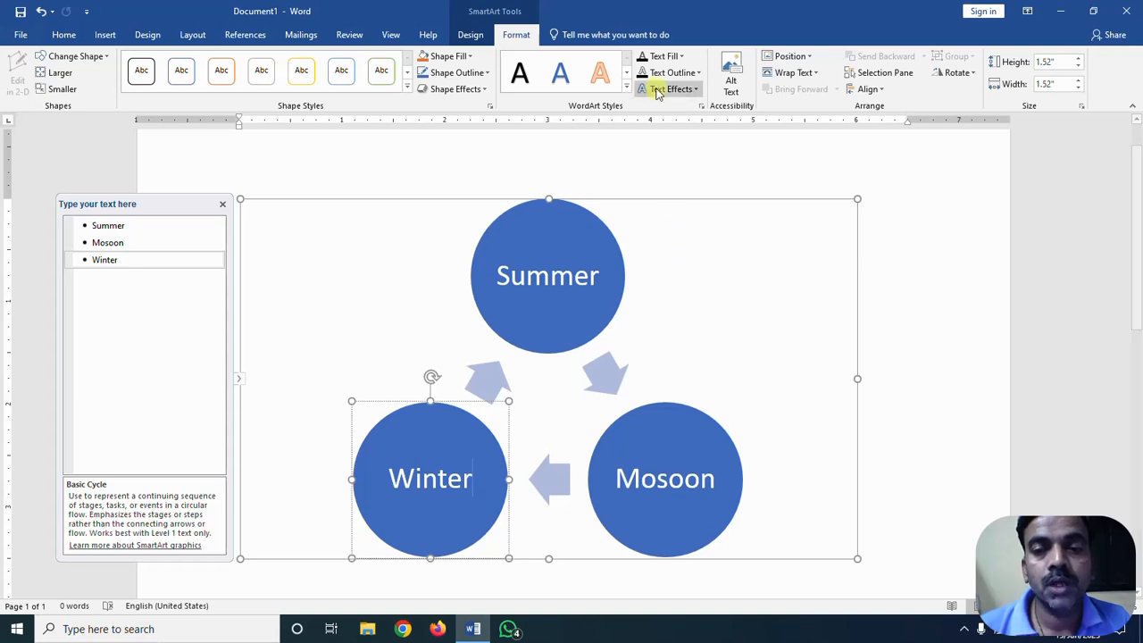
# Recolor the whole season cycle graphic with the yellow, green and blue color variation
pyautogui.click(602, 200)
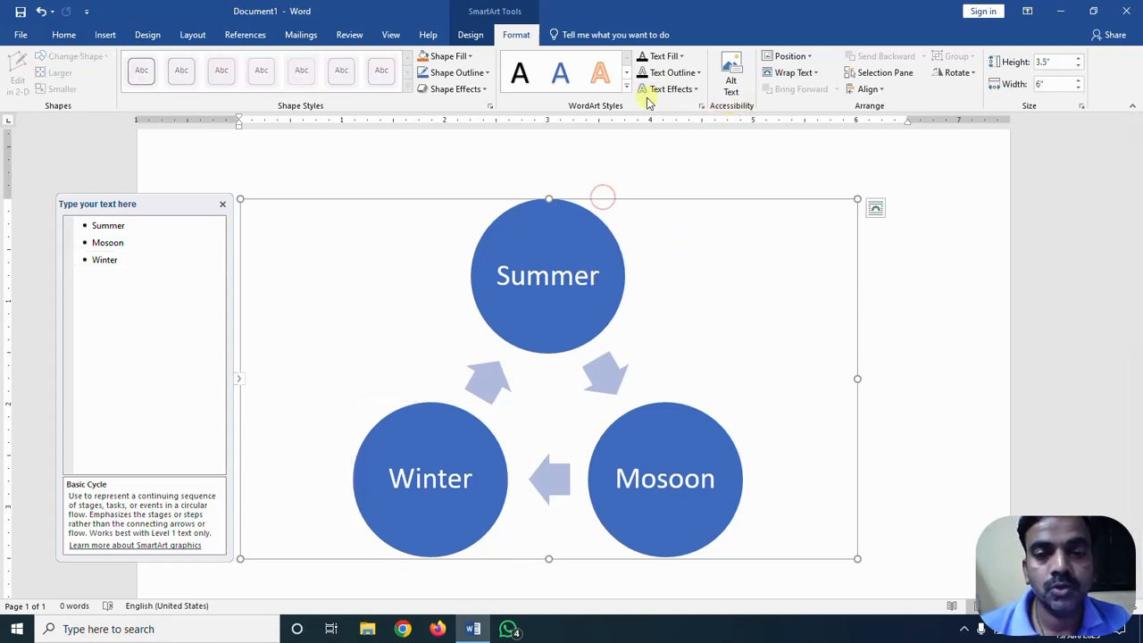
pyautogui.click(487, 36)
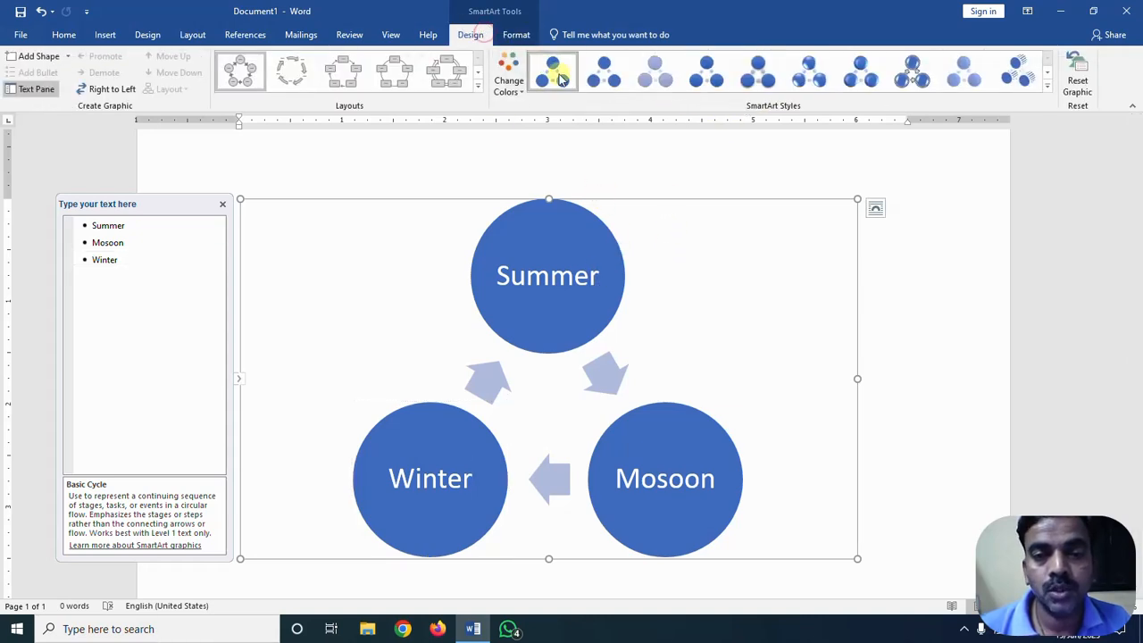
pyautogui.click(509, 79)
pyautogui.click(679, 194)
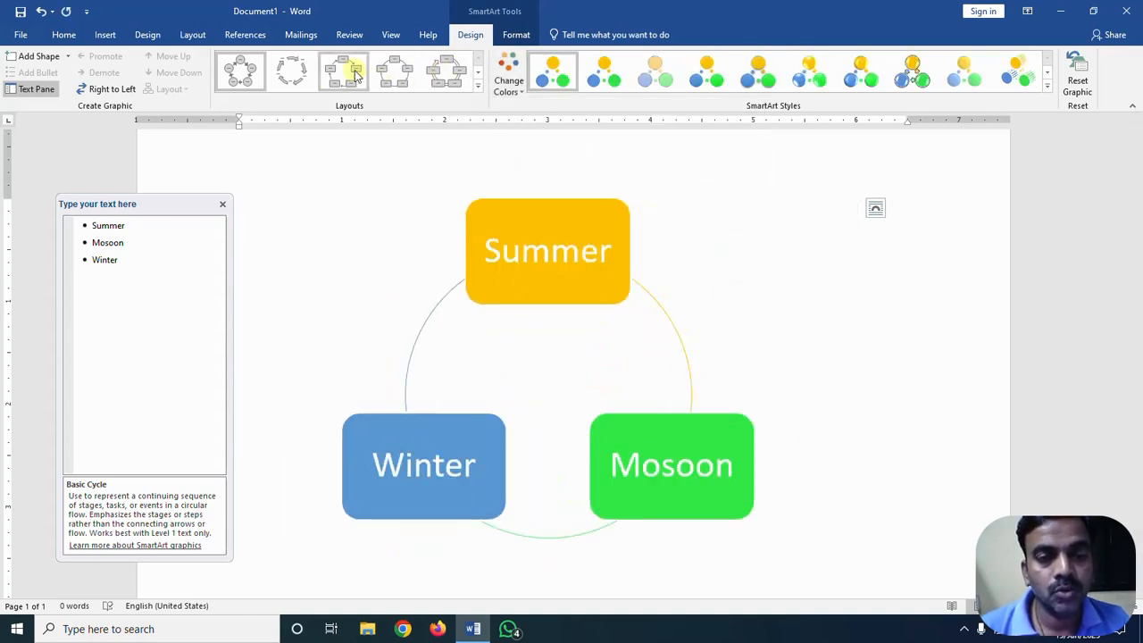
# Switch the season graphic to the Text Cycle layout and delete it from the page
pyautogui.click(301, 71)
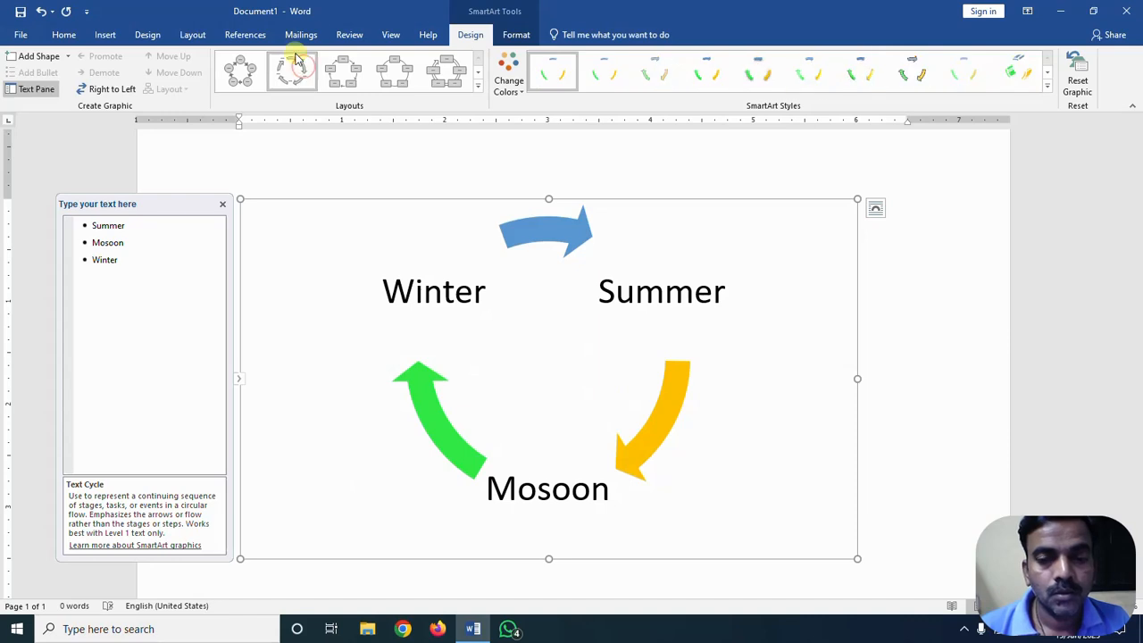
pyautogui.press('Delete')
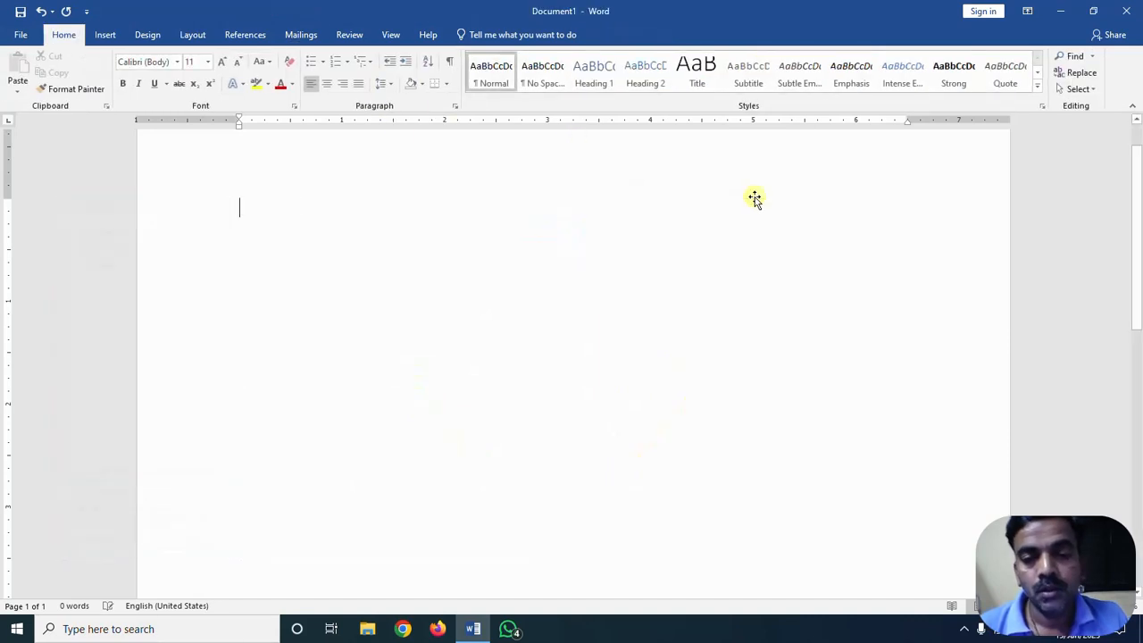
# Insert a Clustered Column chart into the document
pyautogui.click(98, 34)
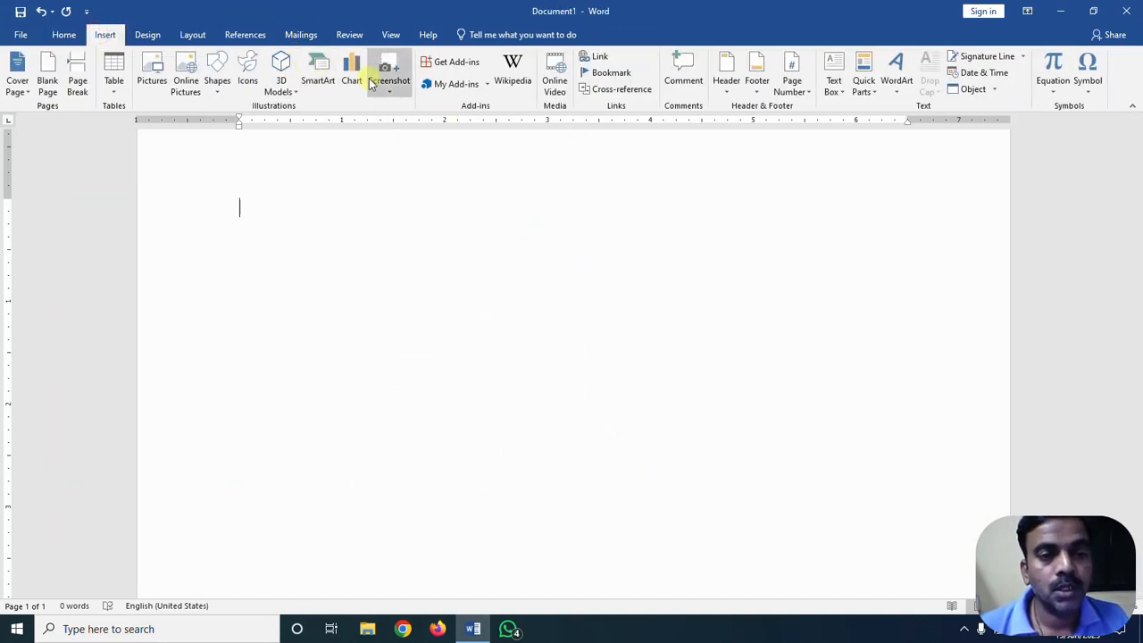
pyautogui.click(351, 70)
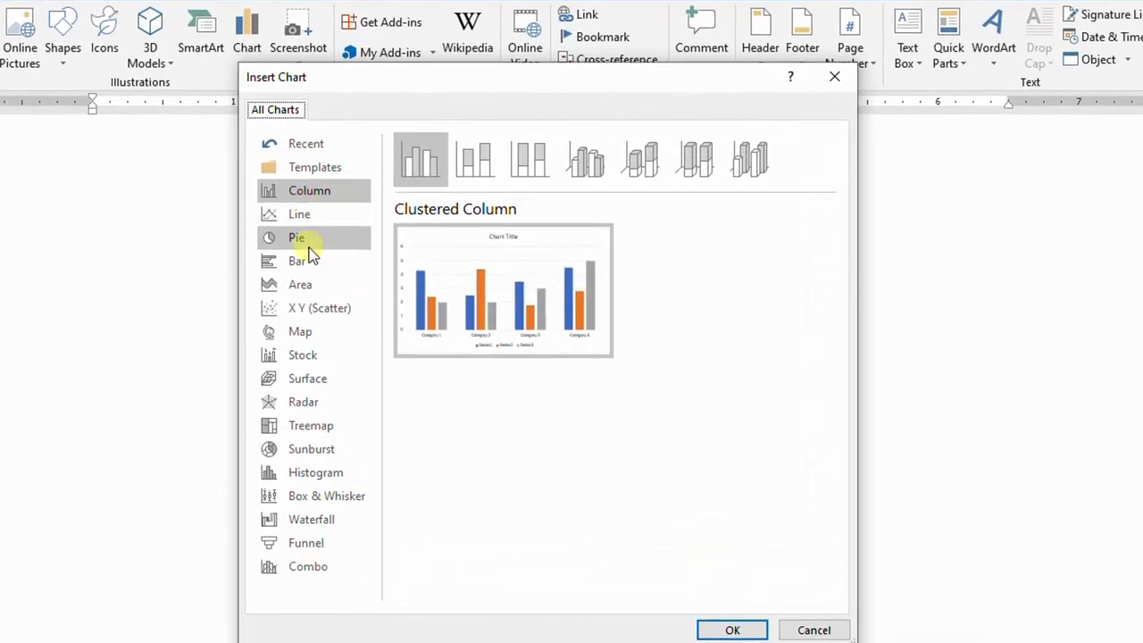
pyautogui.click(307, 190)
pyautogui.click(477, 264)
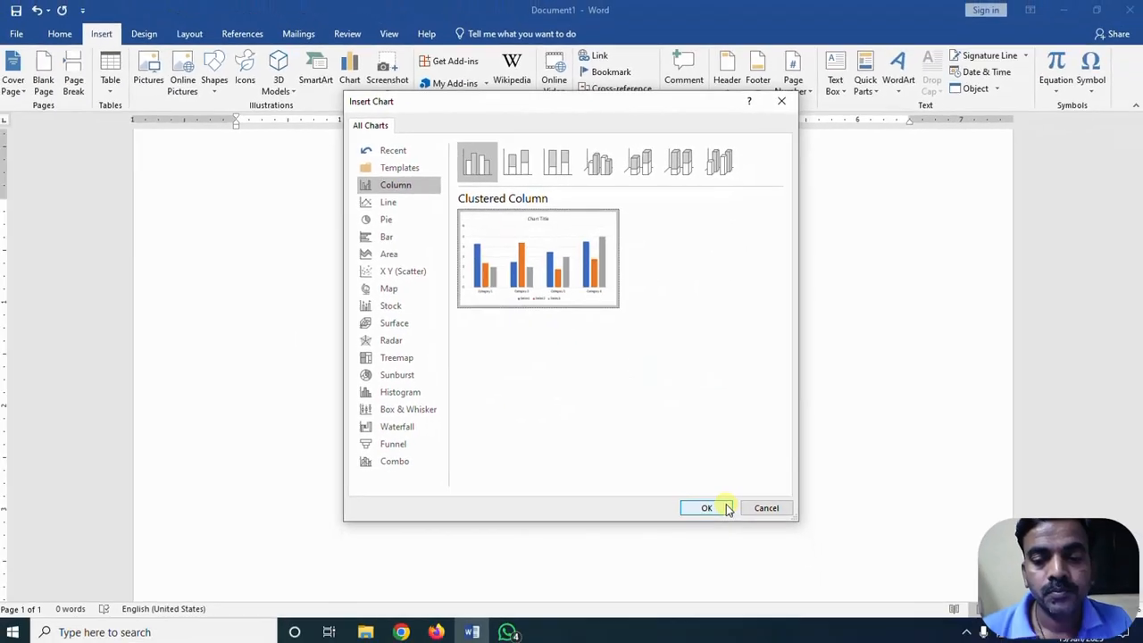
pyautogui.click(732, 629)
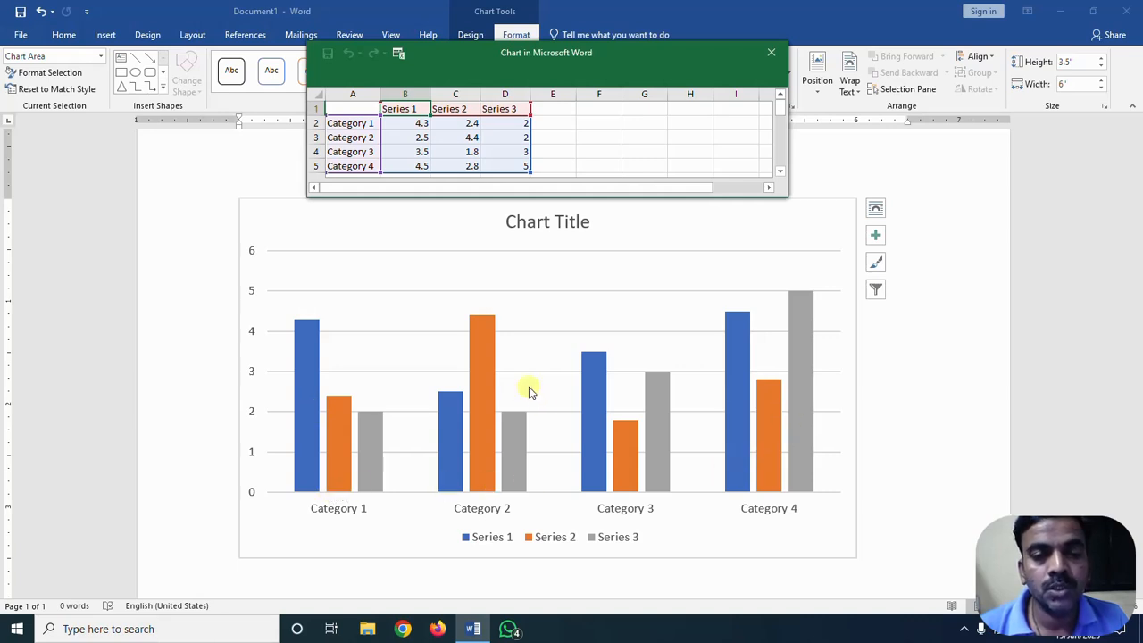
# Set the Series 1 value of Category 1 to 3.5 in the chart data and delete the chart from the page
pyautogui.click(407, 123)
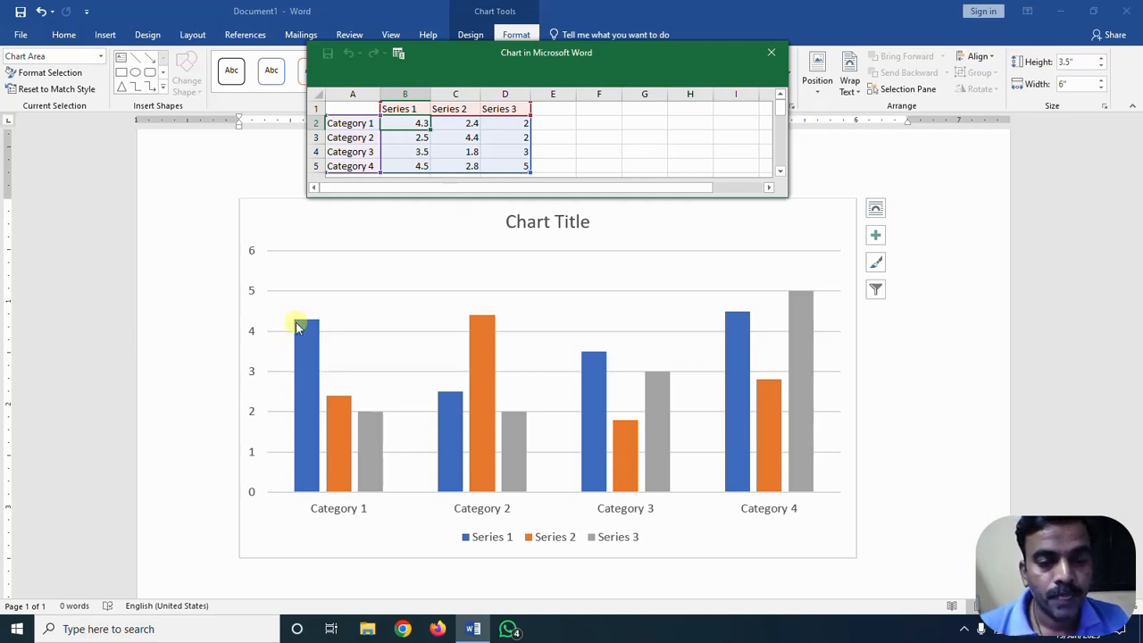
pyautogui.write('3.5')
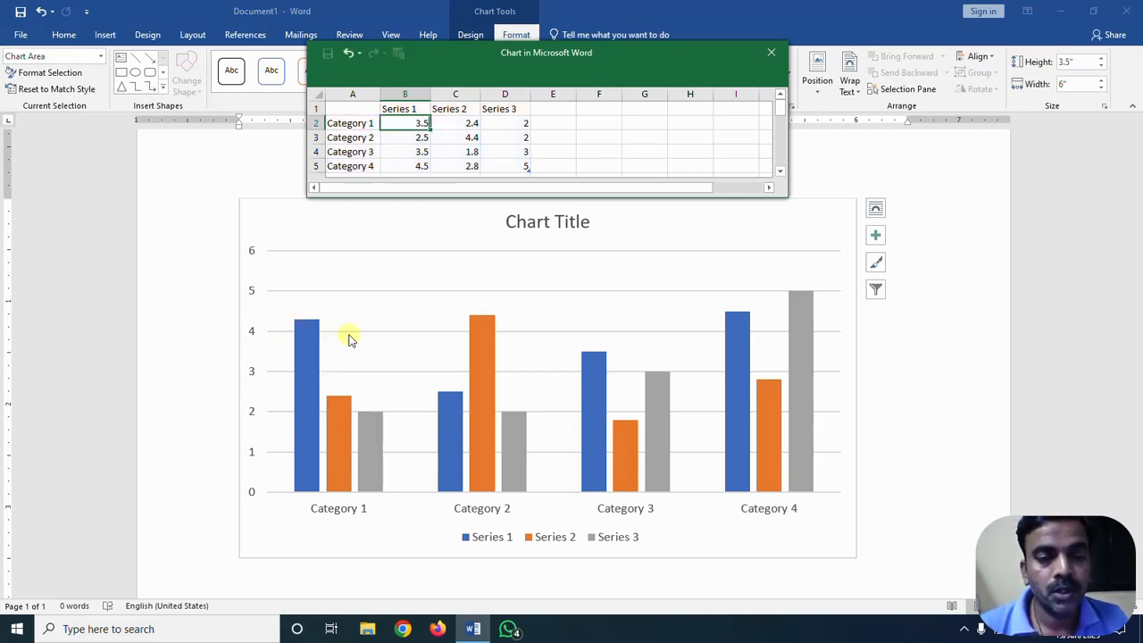
pyautogui.press('Return')
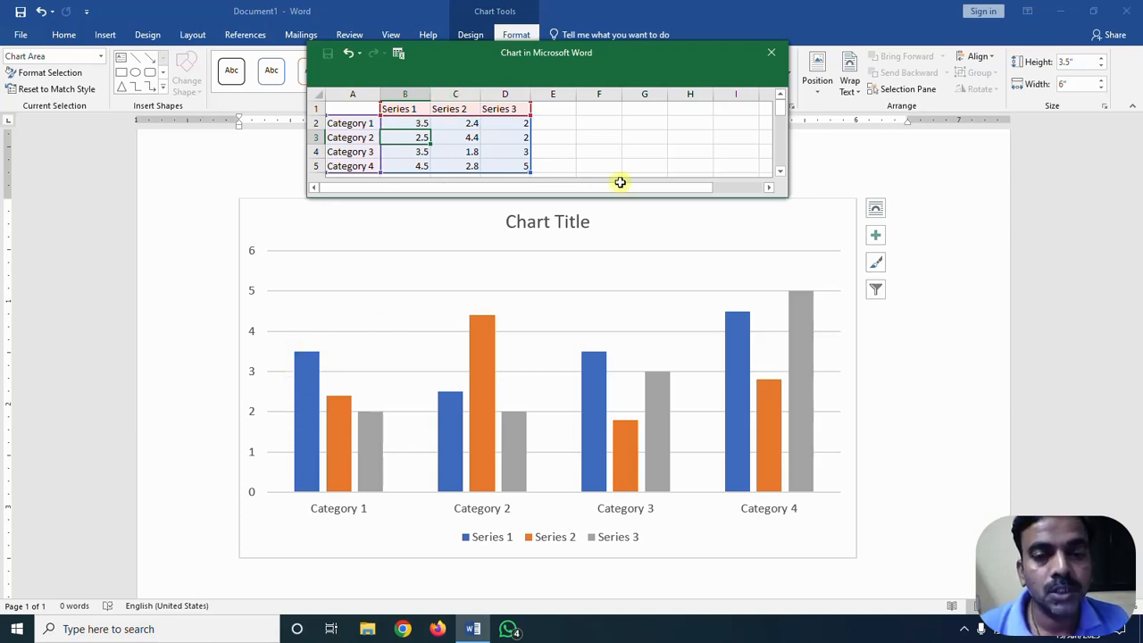
pyautogui.click(771, 52)
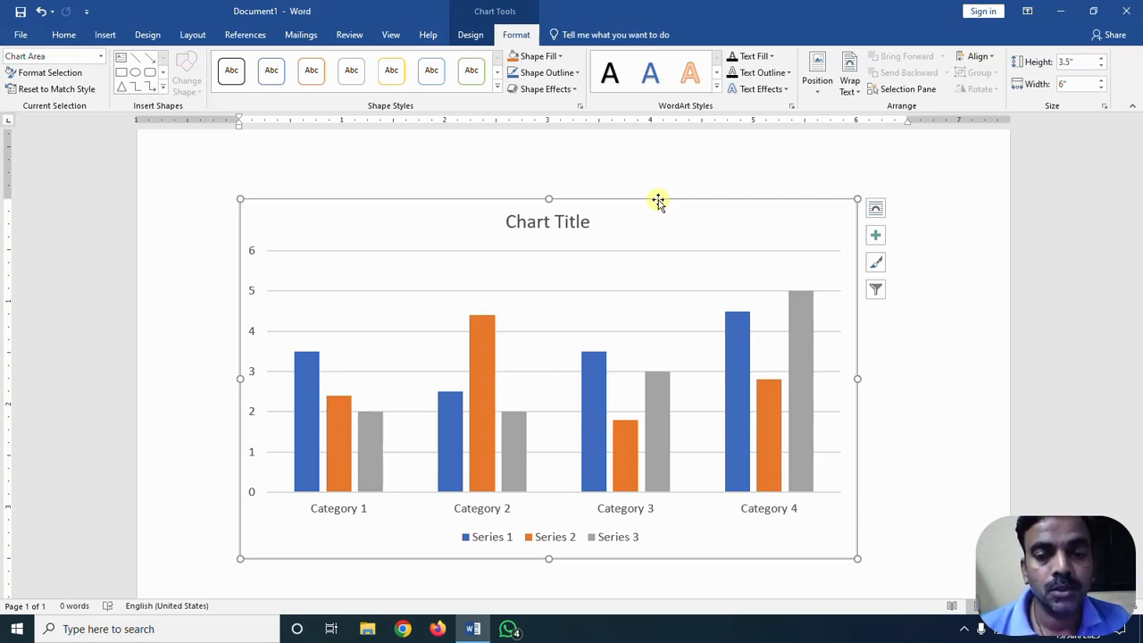
pyautogui.press('Delete')
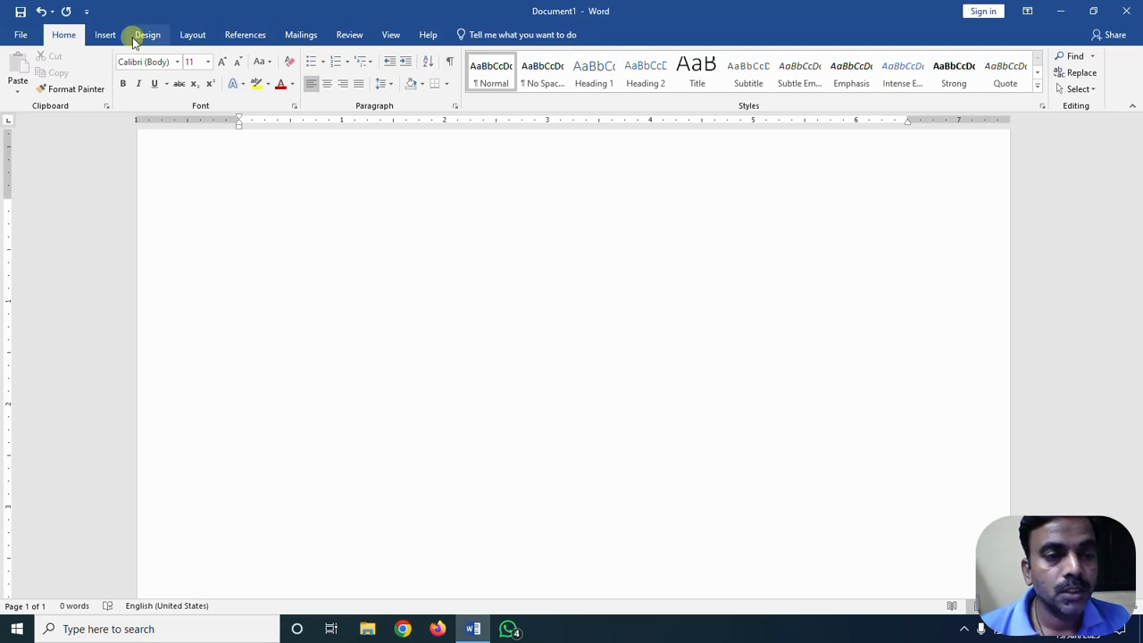
# Insert a screen clipping of the desktop wallpaper's Windows logo into the document and delete it from the page
pyautogui.click(107, 35)
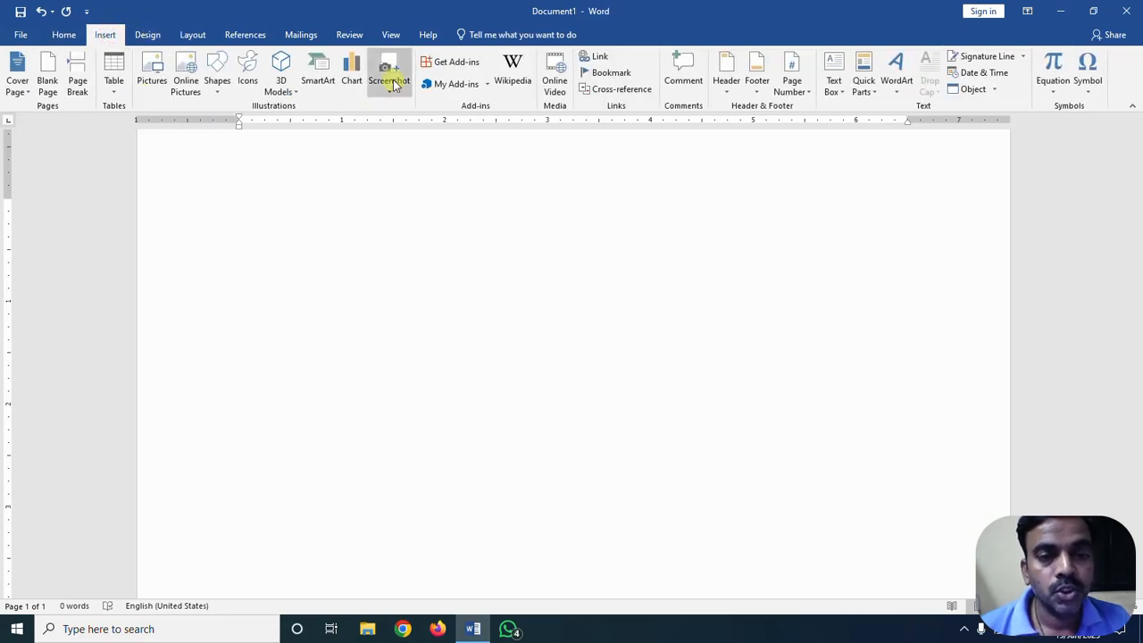
pyautogui.click(393, 85)
pyautogui.click(407, 109)
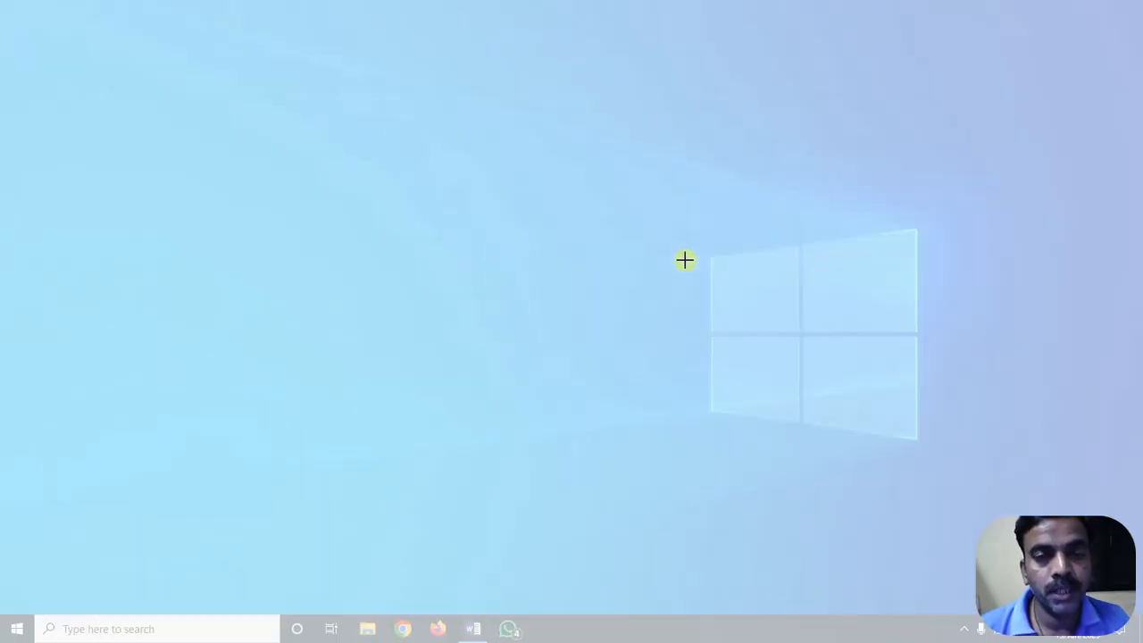
pyautogui.moveTo(669, 210); pyautogui.dragTo(959, 466)
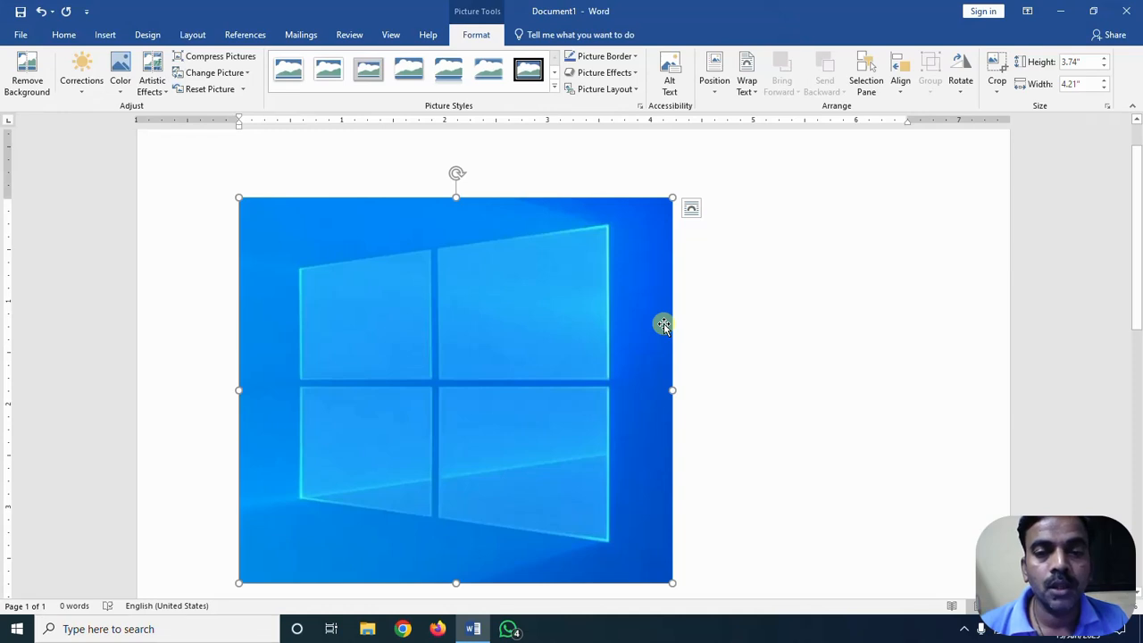
pyautogui.press('Delete')
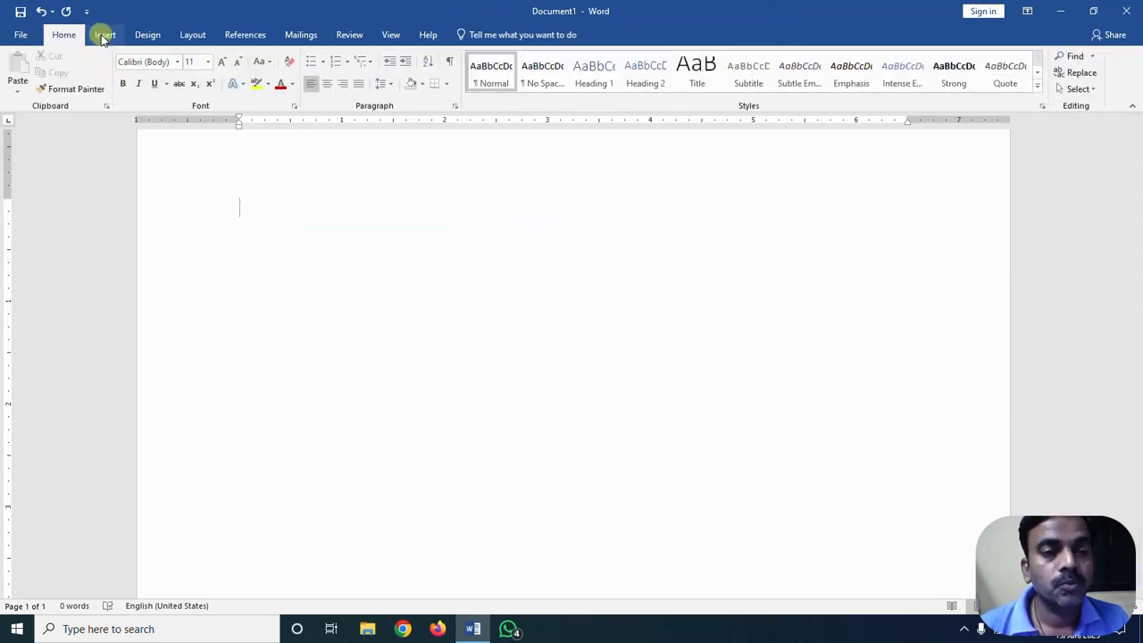
# Open the Wikipedia add-in and search it for "mahatma gandhi"
pyautogui.click(105, 35)
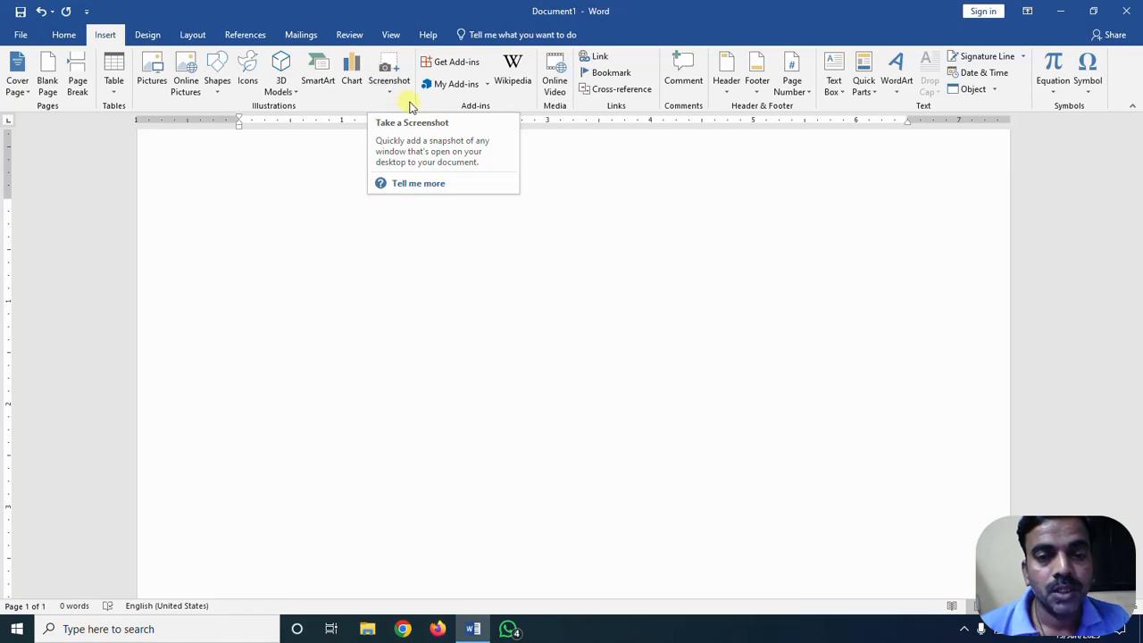
pyautogui.click(502, 86)
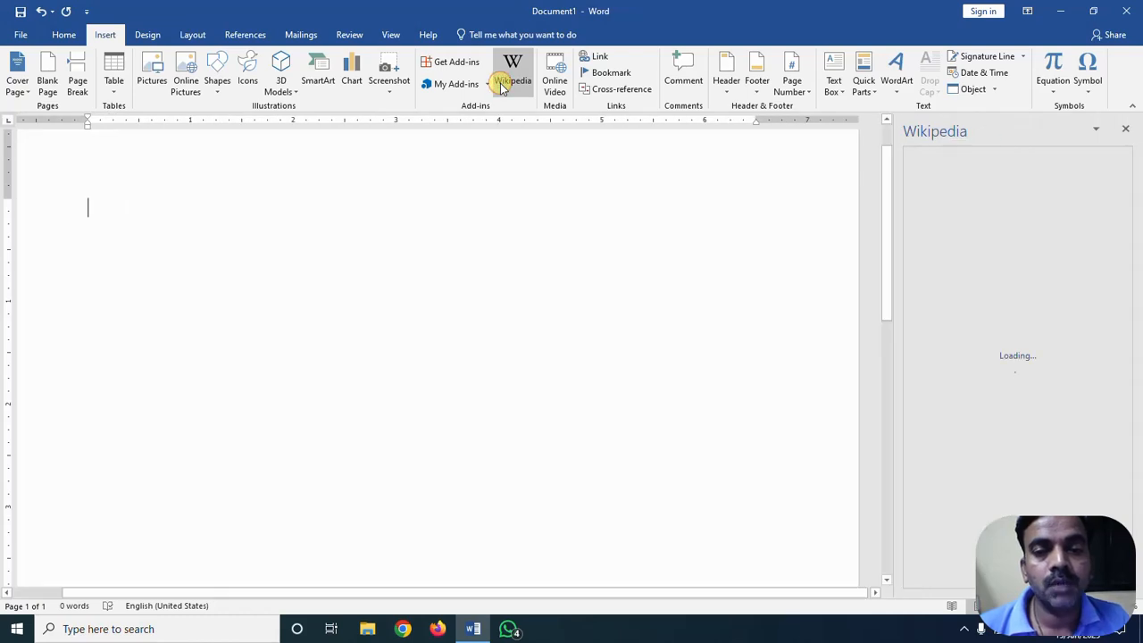
pyautogui.click(983, 206)
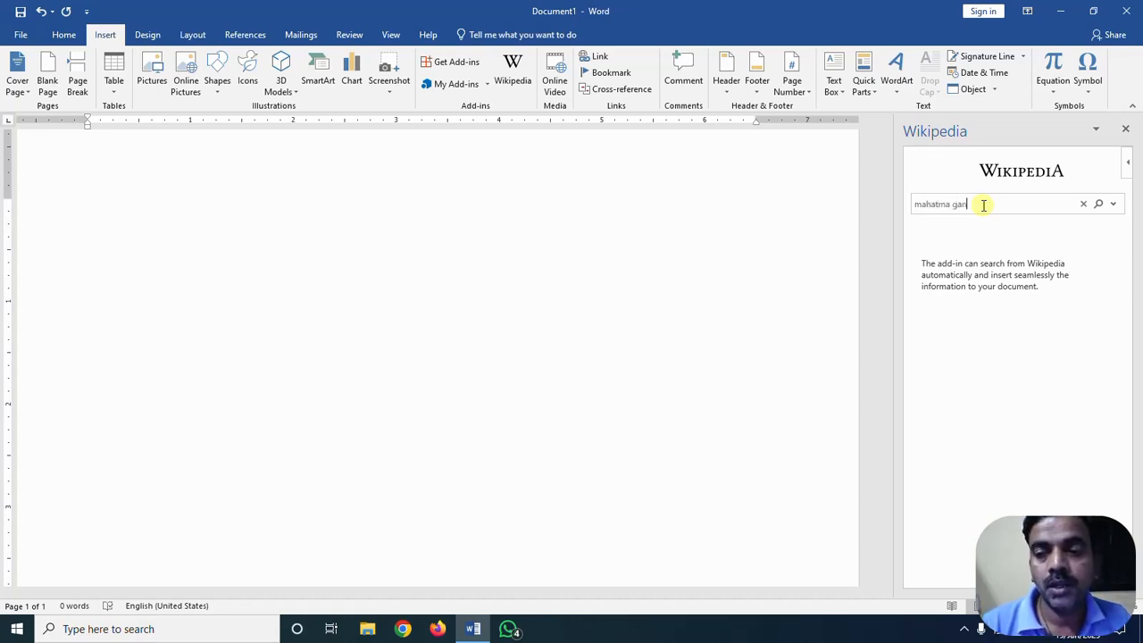
pyautogui.click(1099, 205)
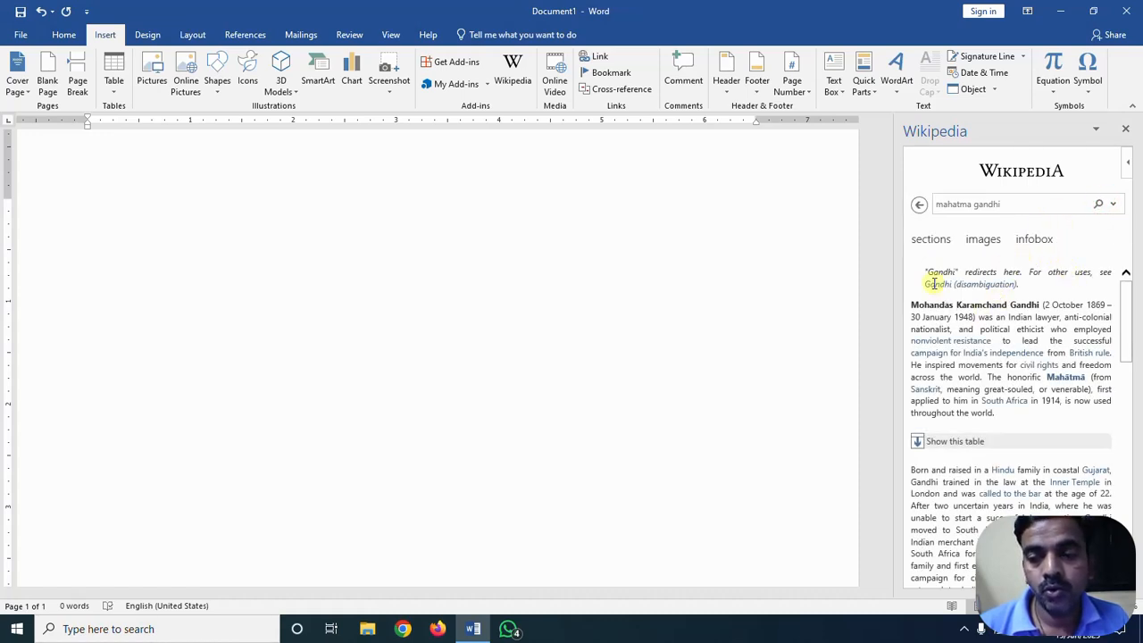
# Look through the Wikipedia article's text and its images, and close the Wikipedia pane
pyautogui.scroll(-15, 972, 362)
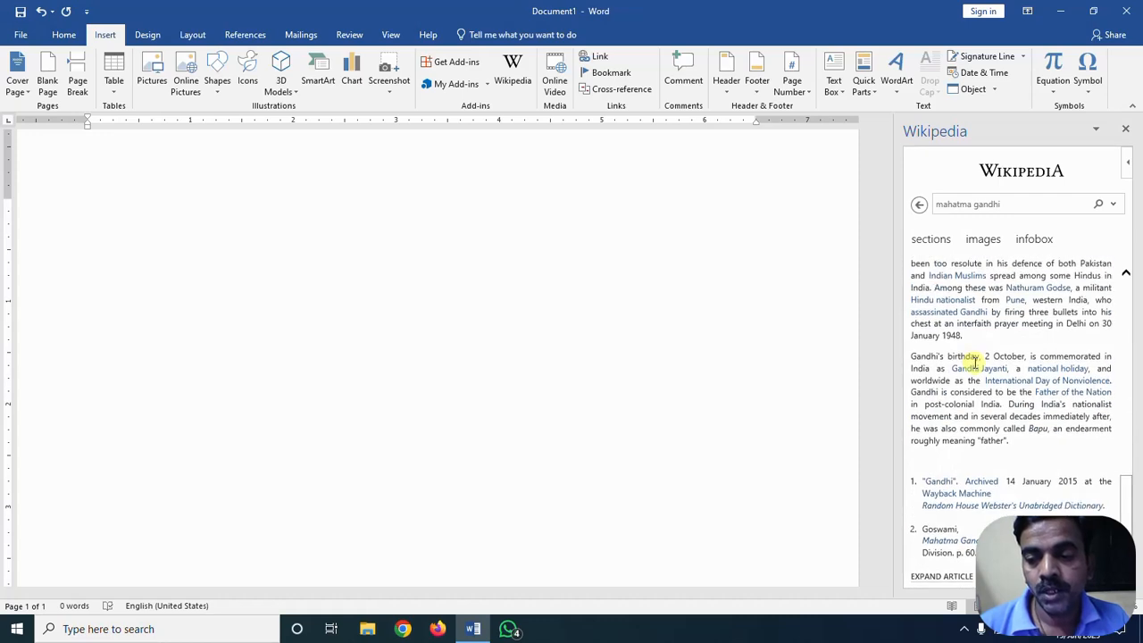
pyautogui.scroll(15, 973, 361)
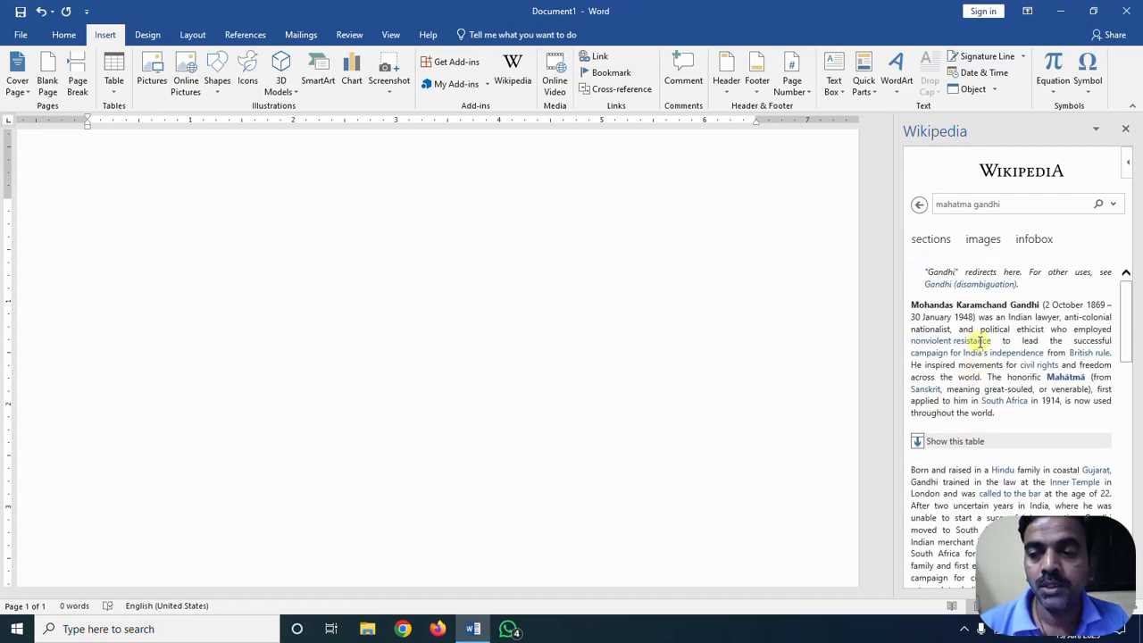
pyautogui.click(976, 243)
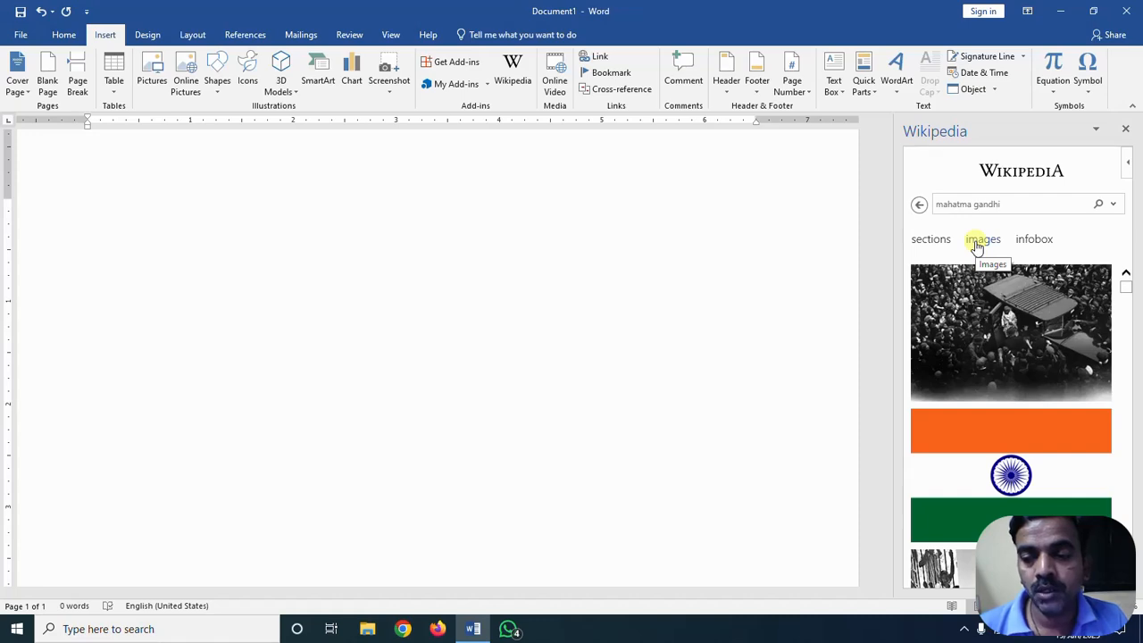
pyautogui.scroll(-6, 964, 327)
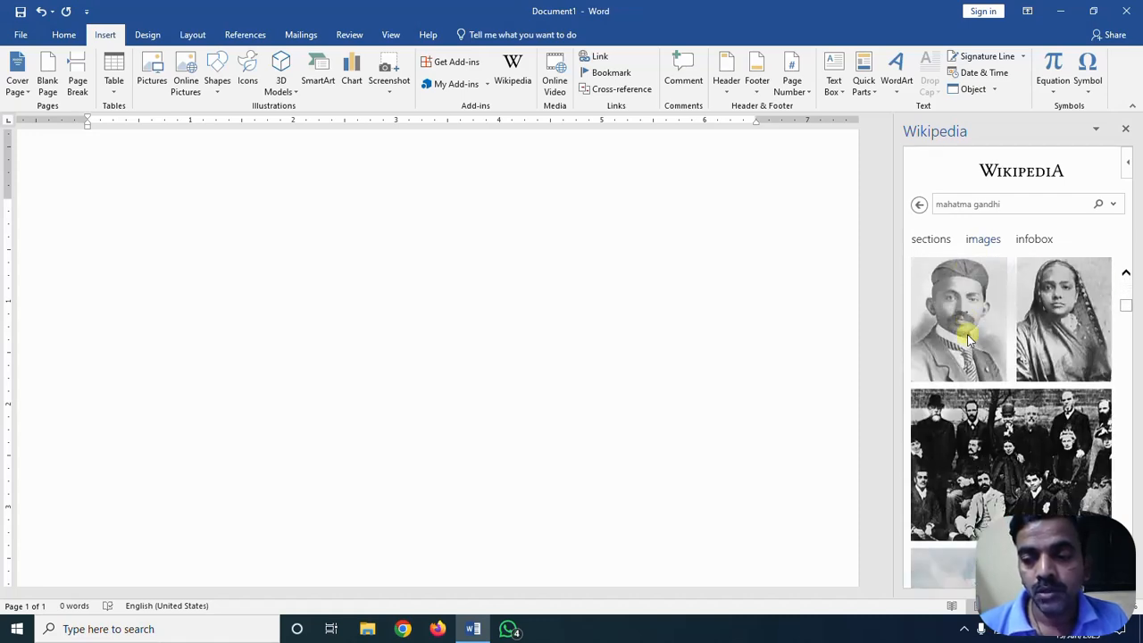
pyautogui.scroll(-5, 964, 332)
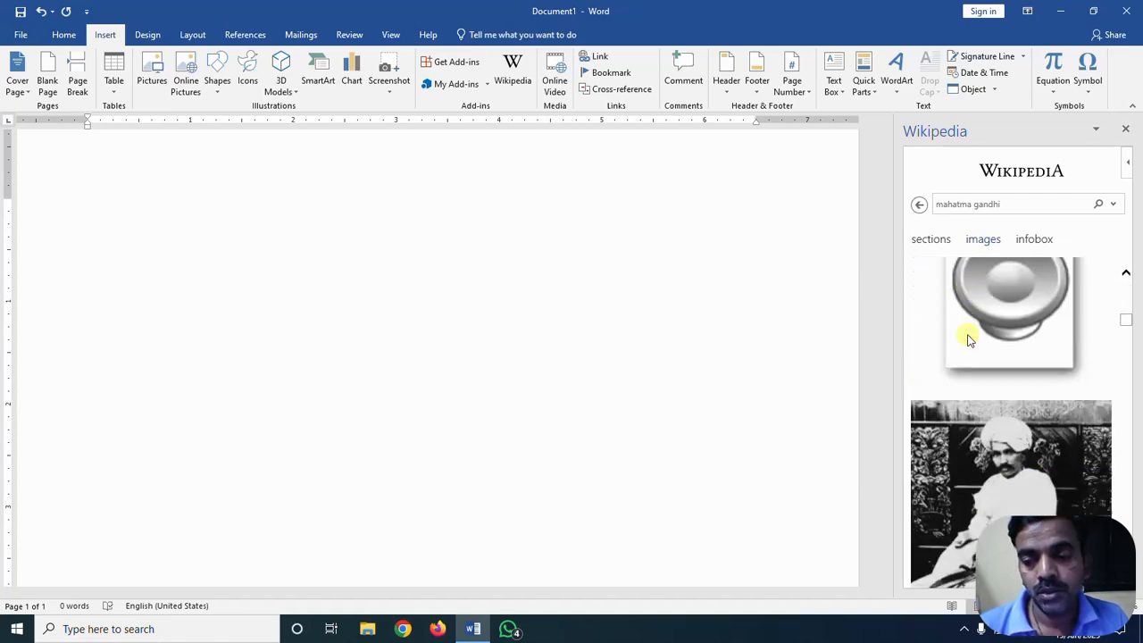
pyautogui.click(1127, 130)
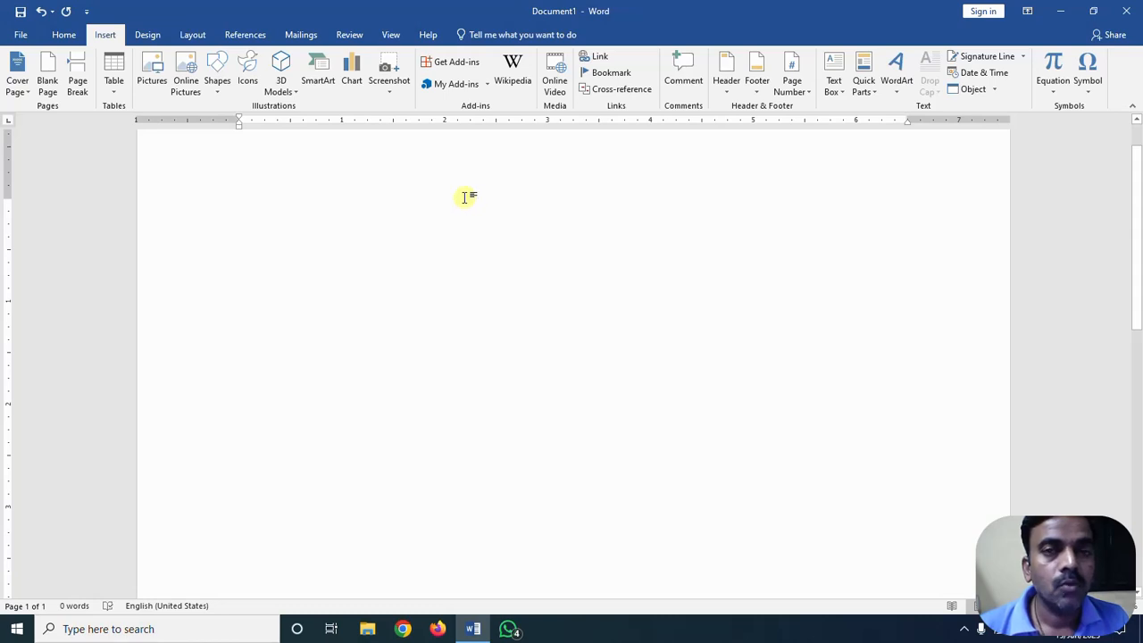